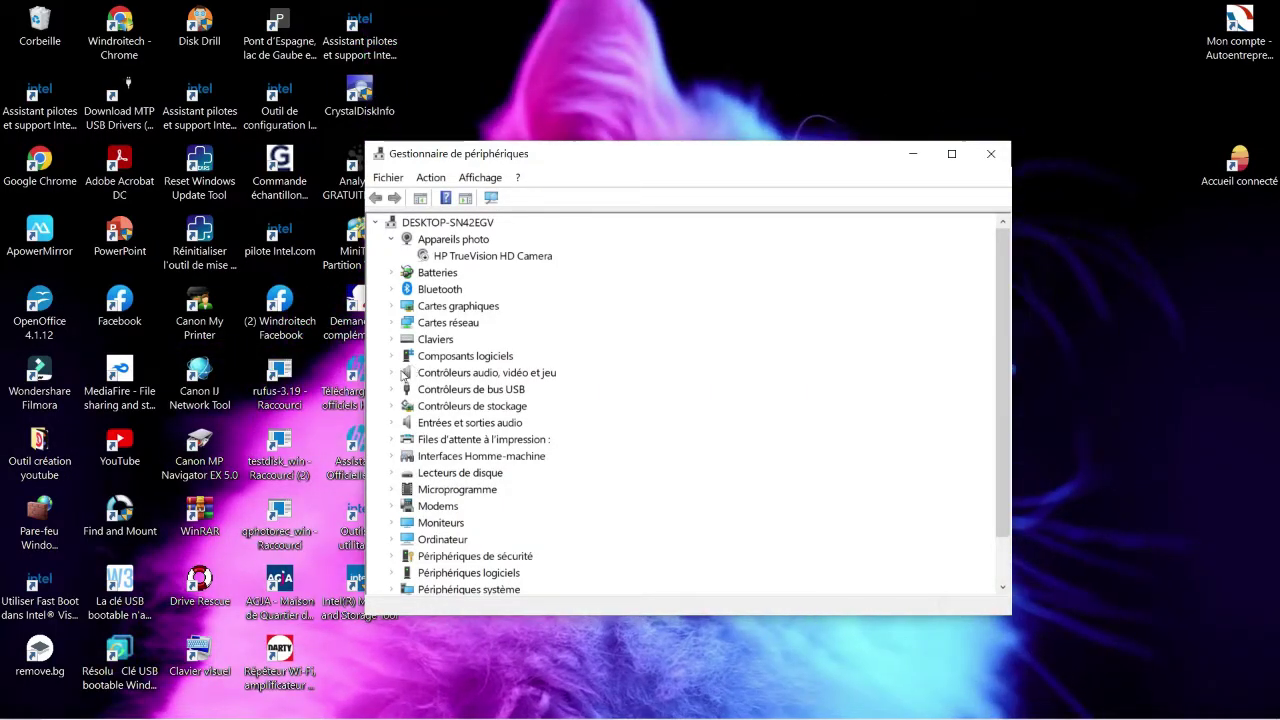
- Look at the devices under Contrôleurs audio, vidéo et jeu, collapse the category, and close the device manager
click(391, 372)
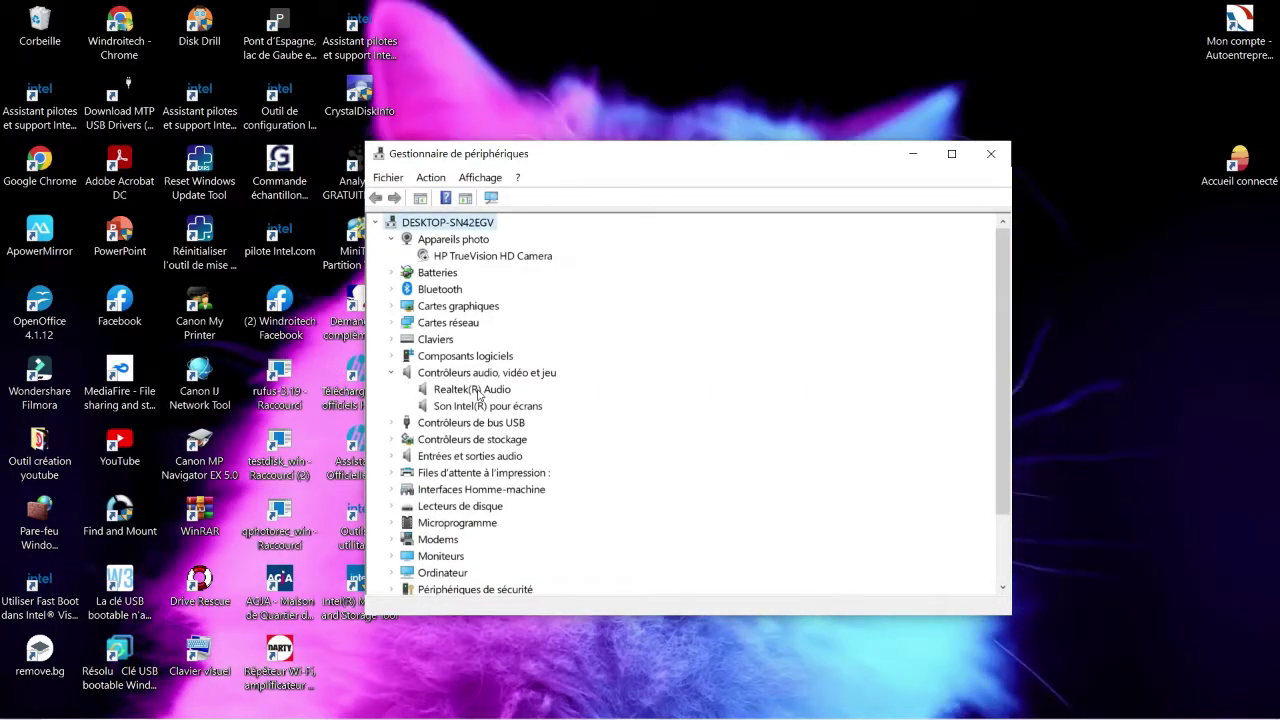
double_click(560, 376)
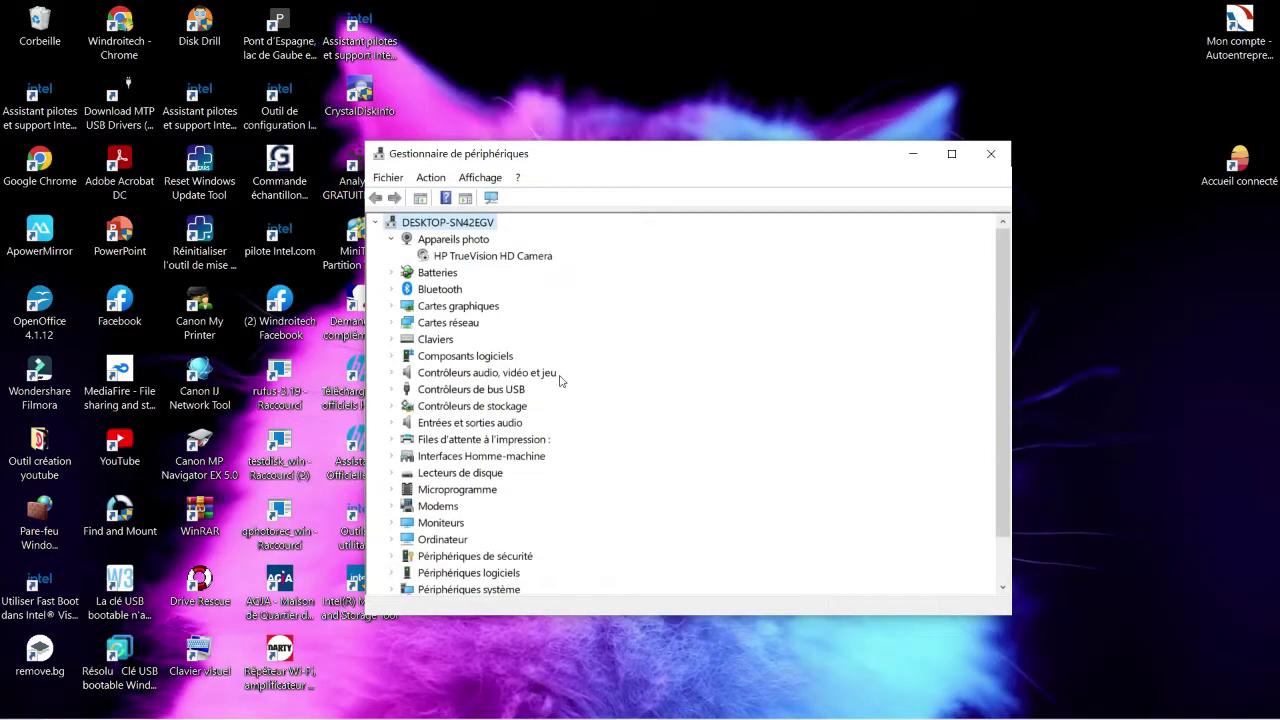
click(990, 153)
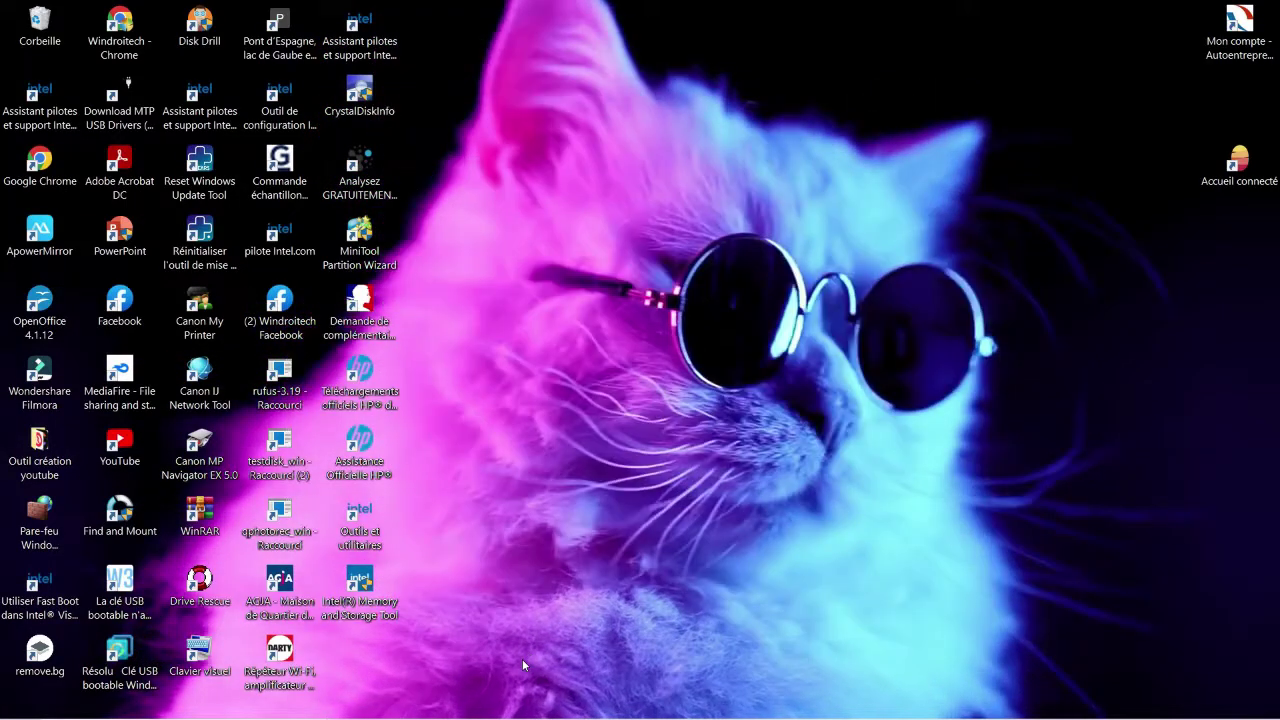
- Open Windows Update in the system settings and download and install the optional cumulative update KB5016688
mouse_move(352, 719)
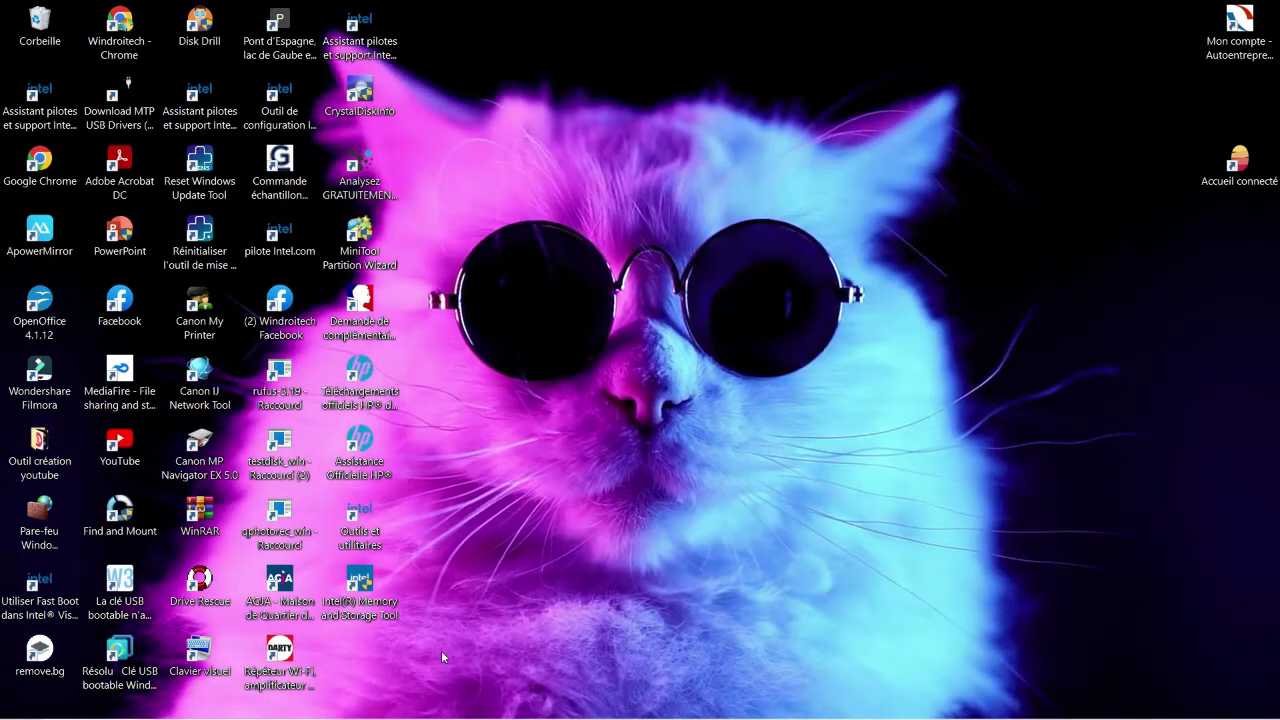
key(super+x)
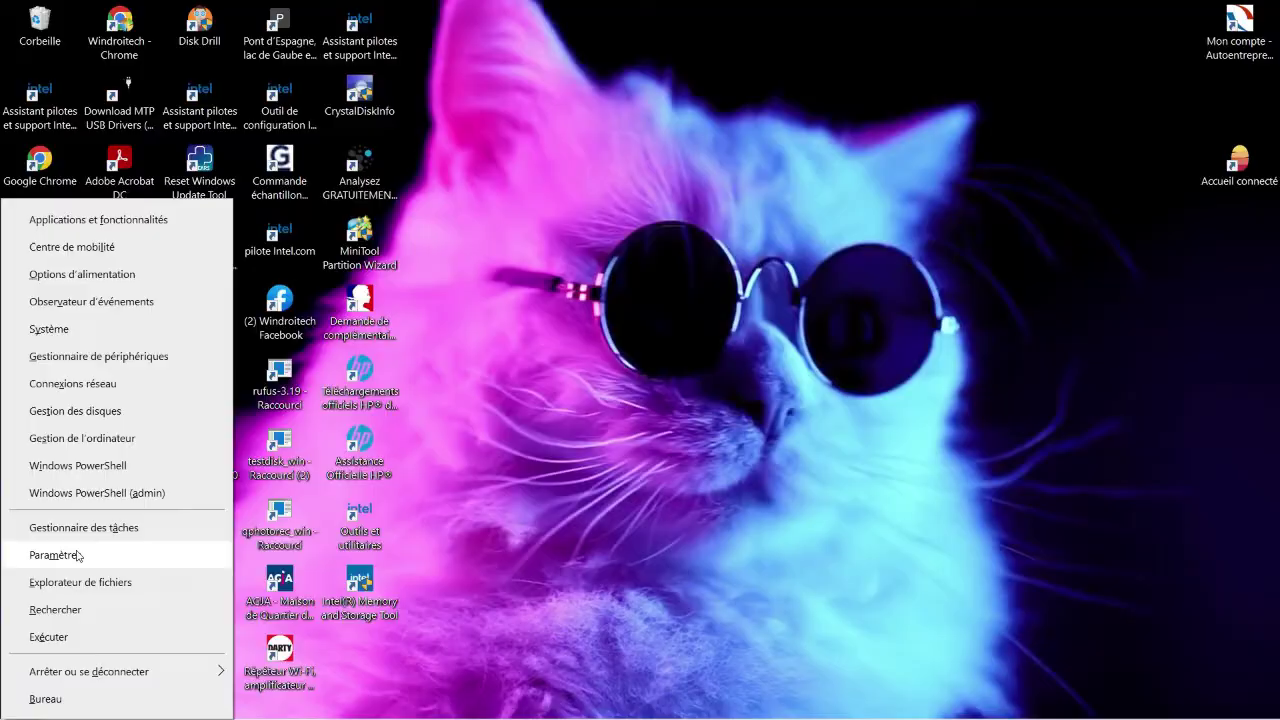
click(78, 556)
click(620, 532)
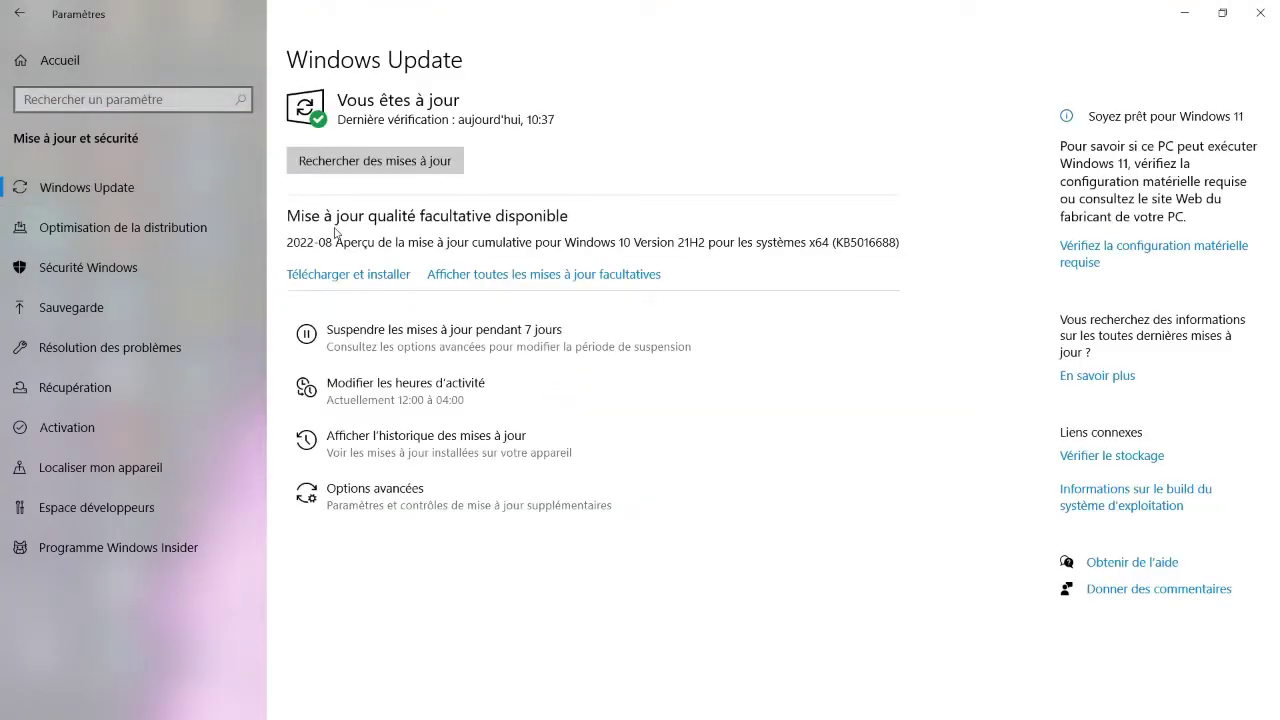
click(382, 278)
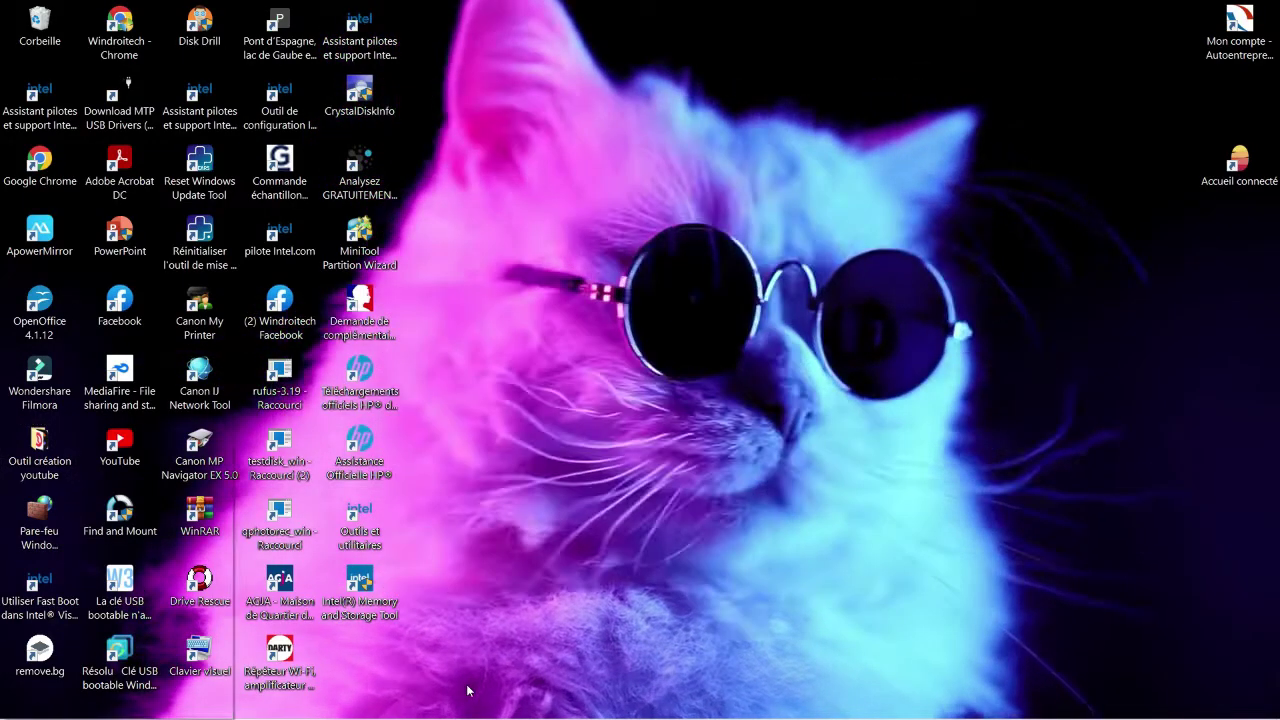
- Search Windows for "gestiona" and open Gestionnaire de périphériques
key(super+x)
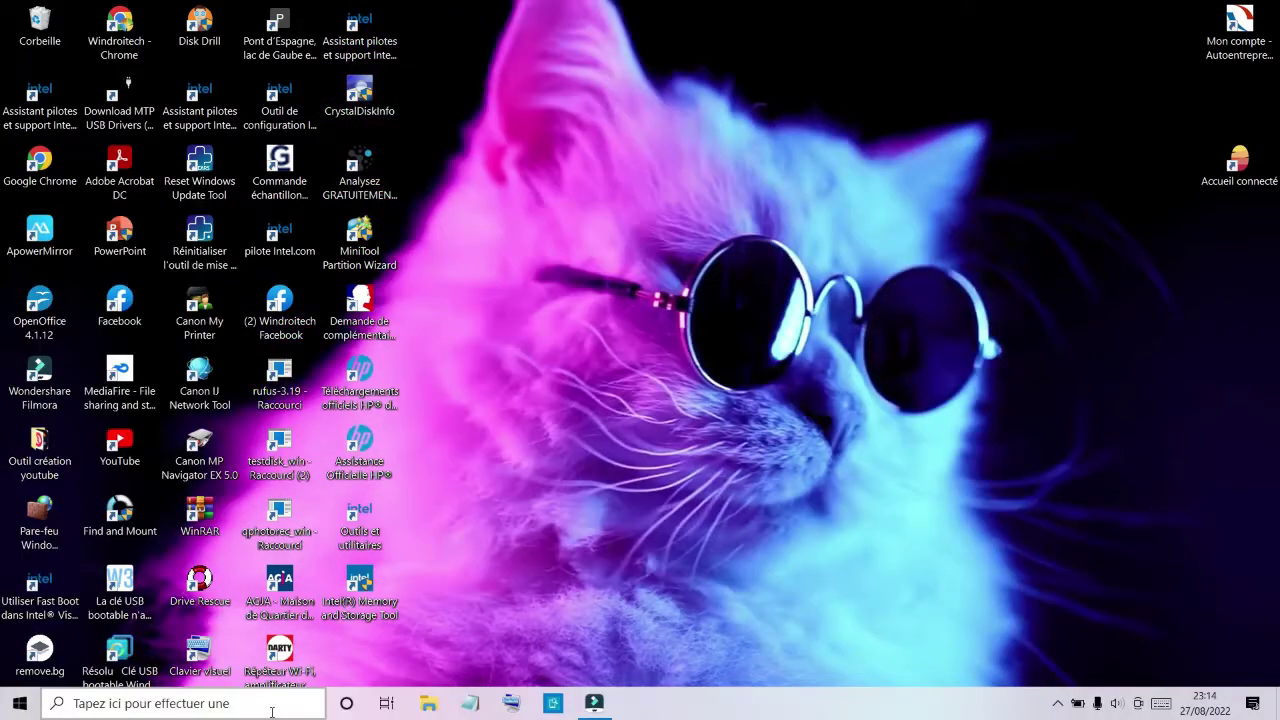
click(269, 710)
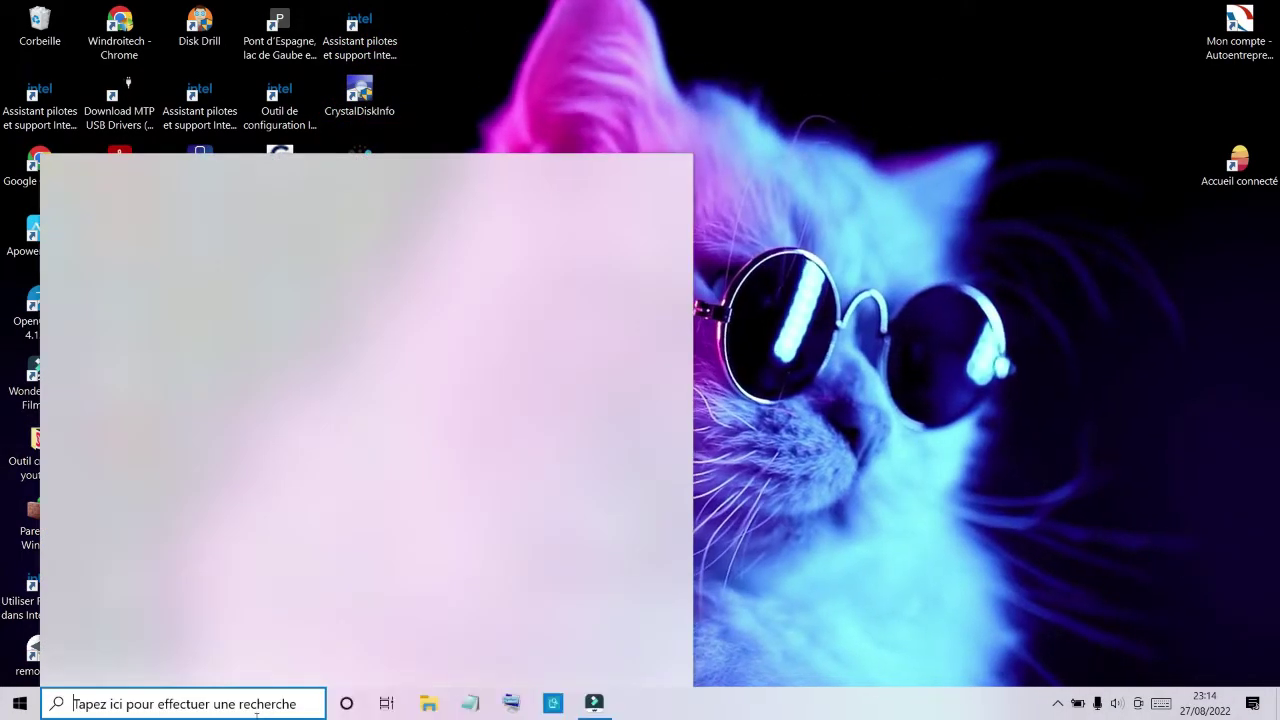
text(gestiona)
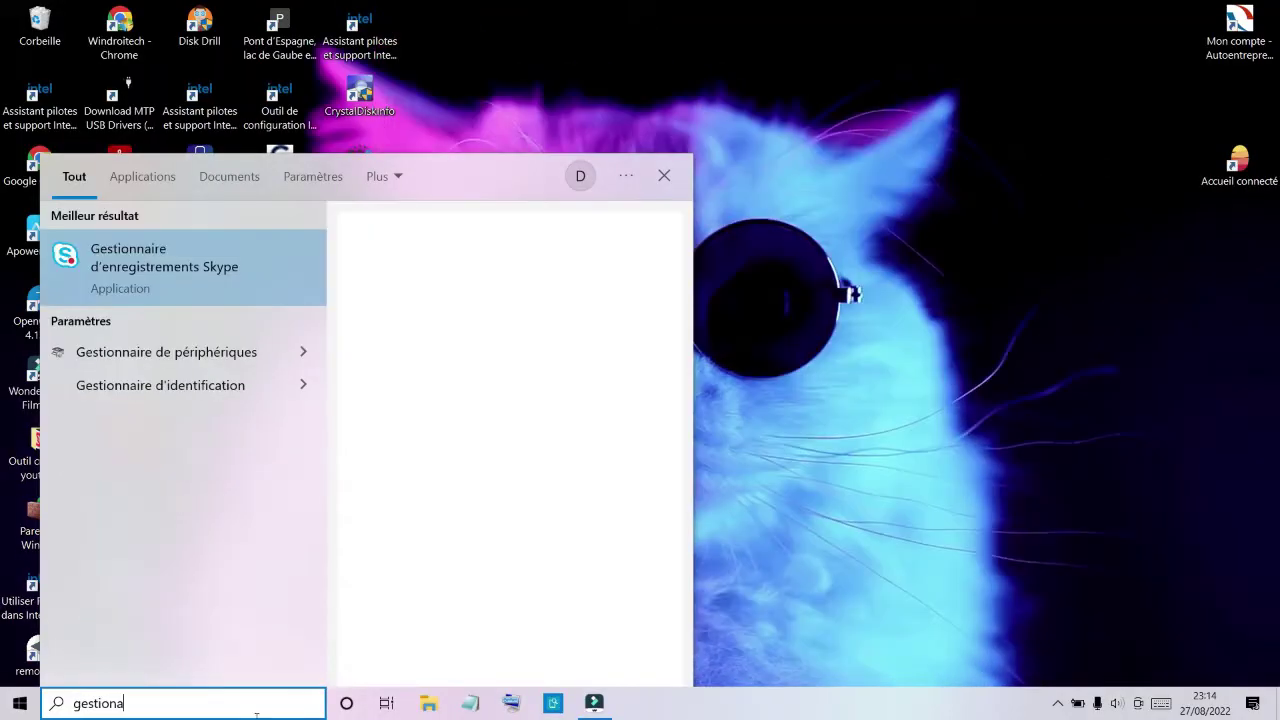
click(178, 355)
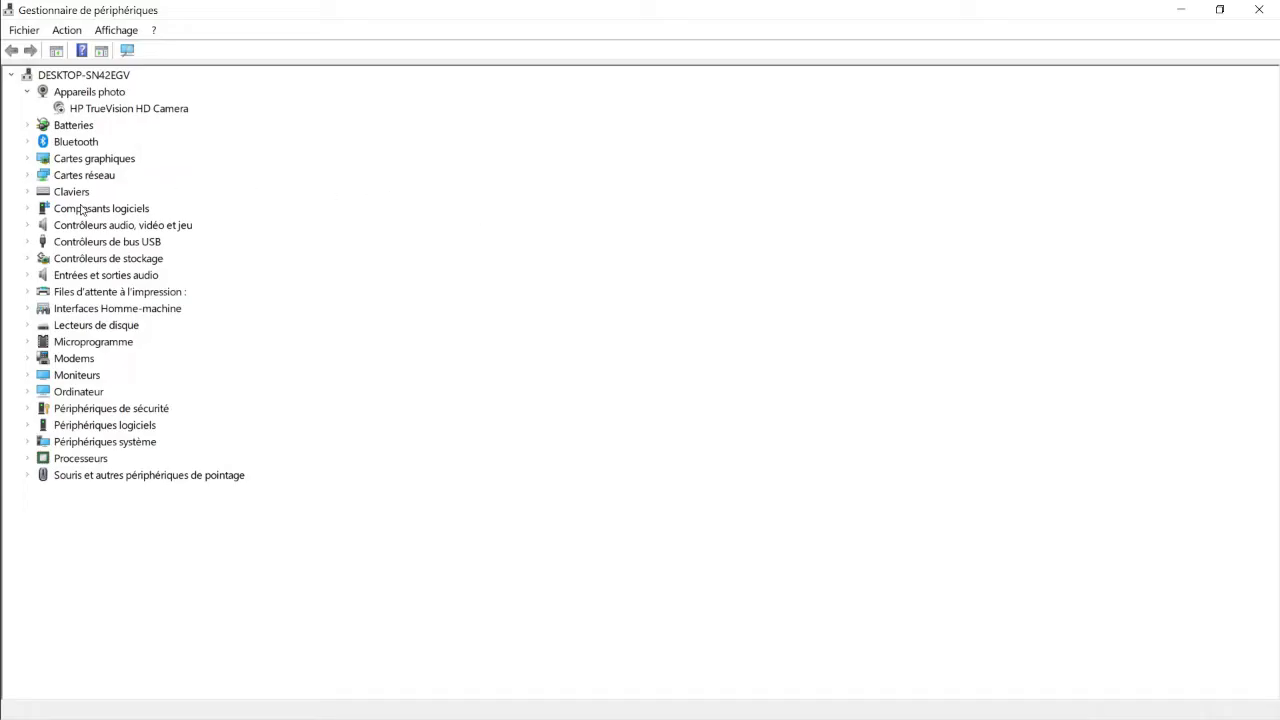
- Expand Contrôleurs audio, vidéo et jeu and open the driver properties of Realtek(R) Audio
click(27, 225)
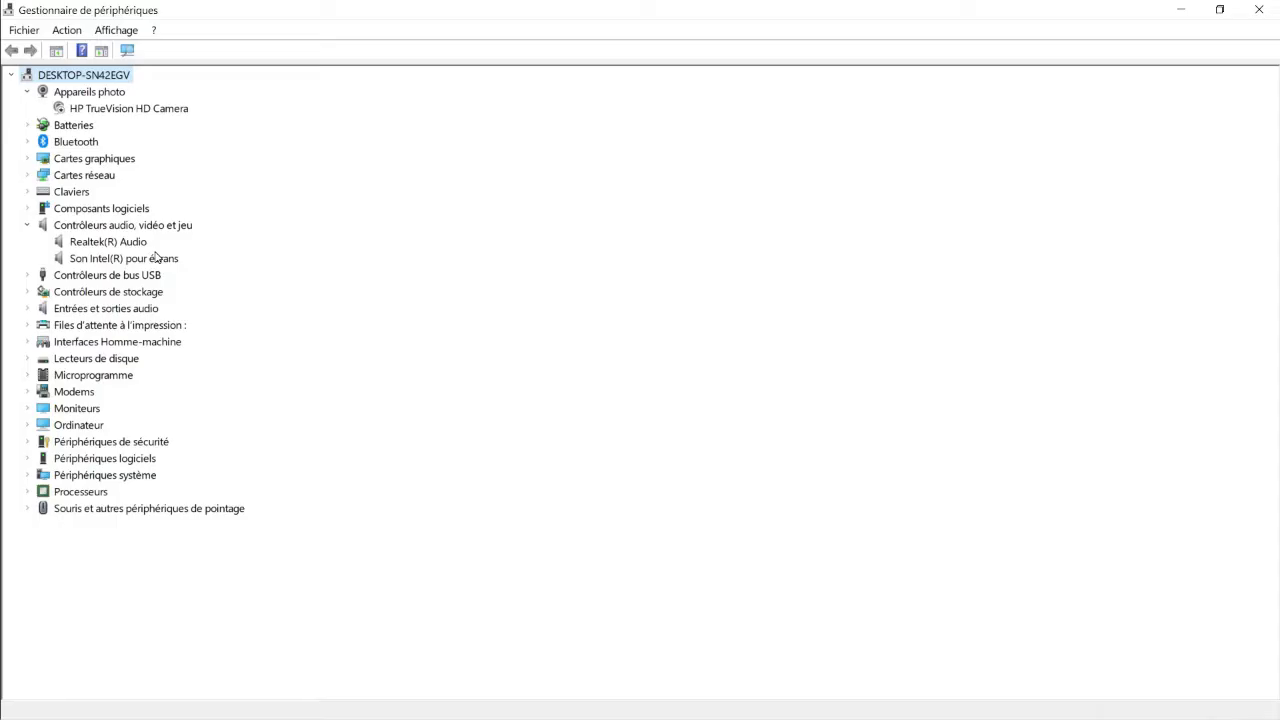
click(90, 245)
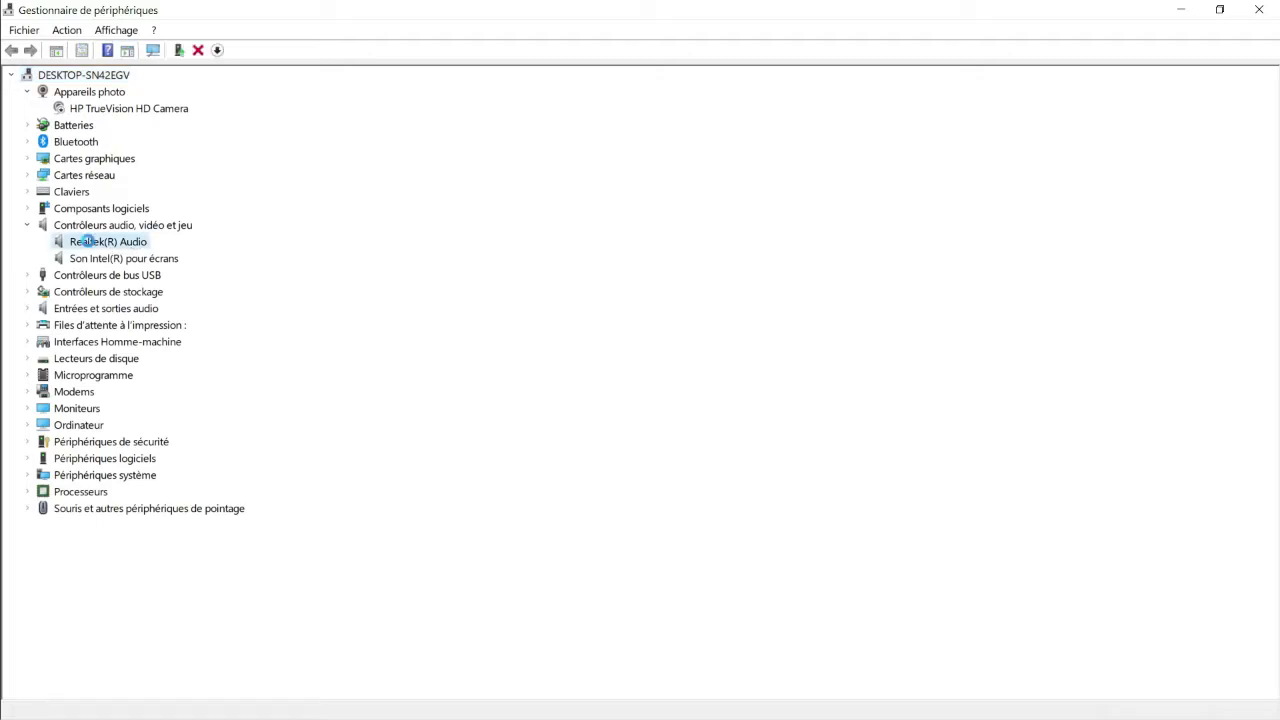
double_click(90, 245)
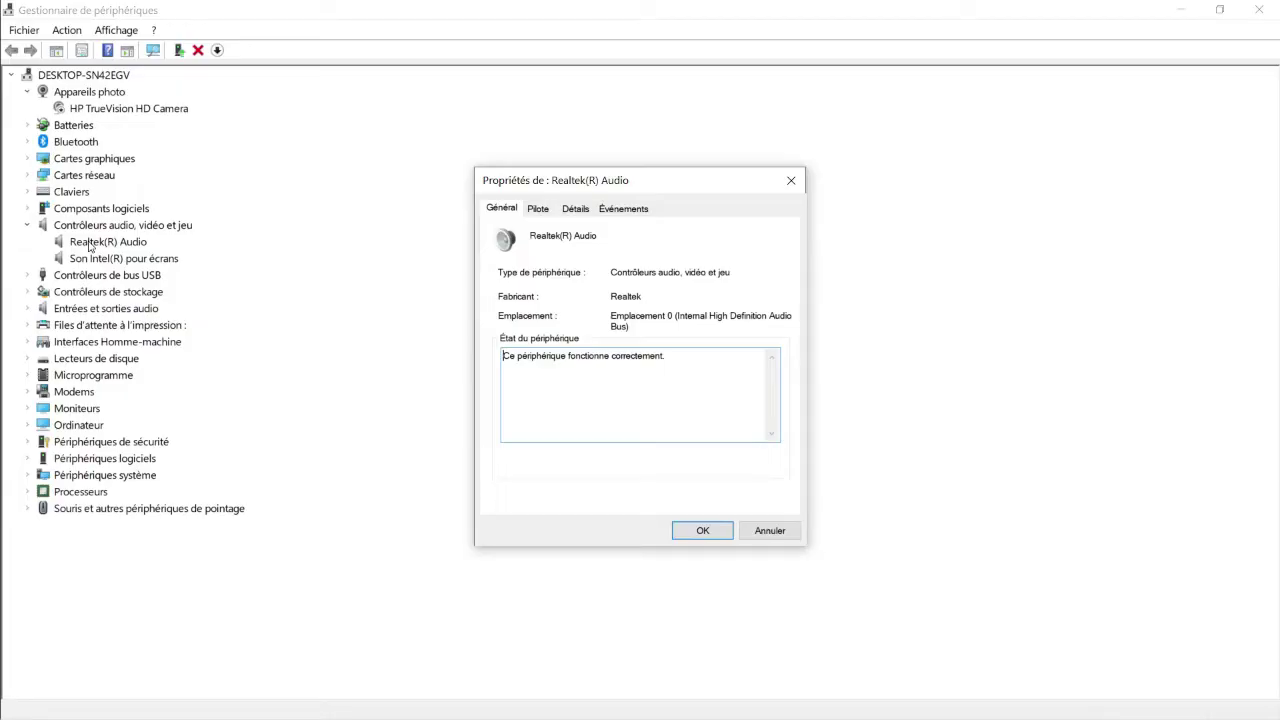
click(538, 212)
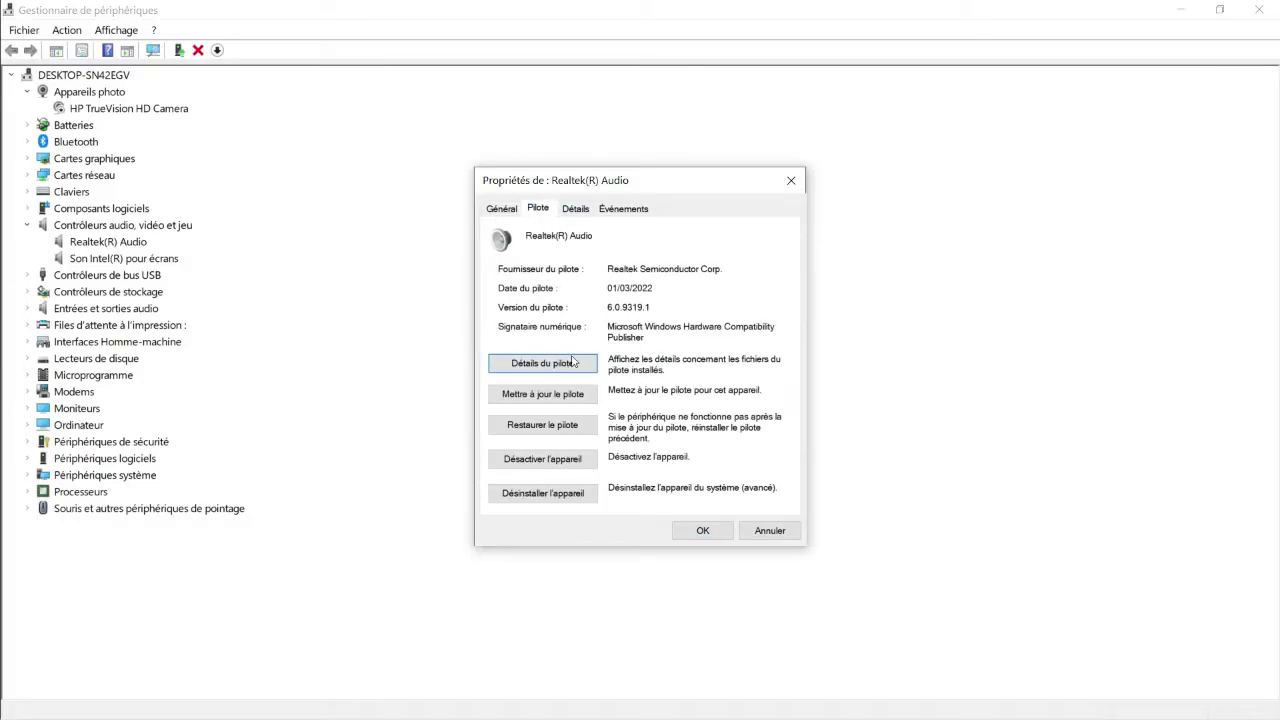
- Run an automatic driver search for Realtek(R) Audio and close the update wizard
click(543, 394)
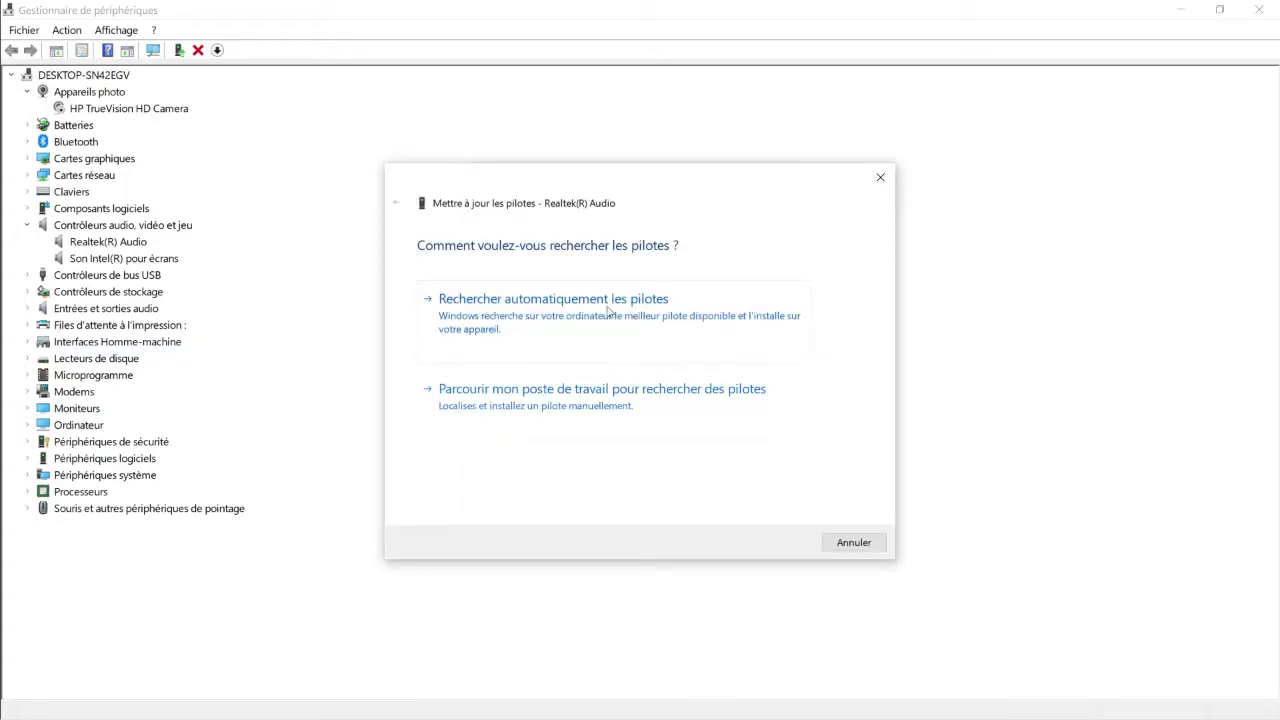
click(584, 315)
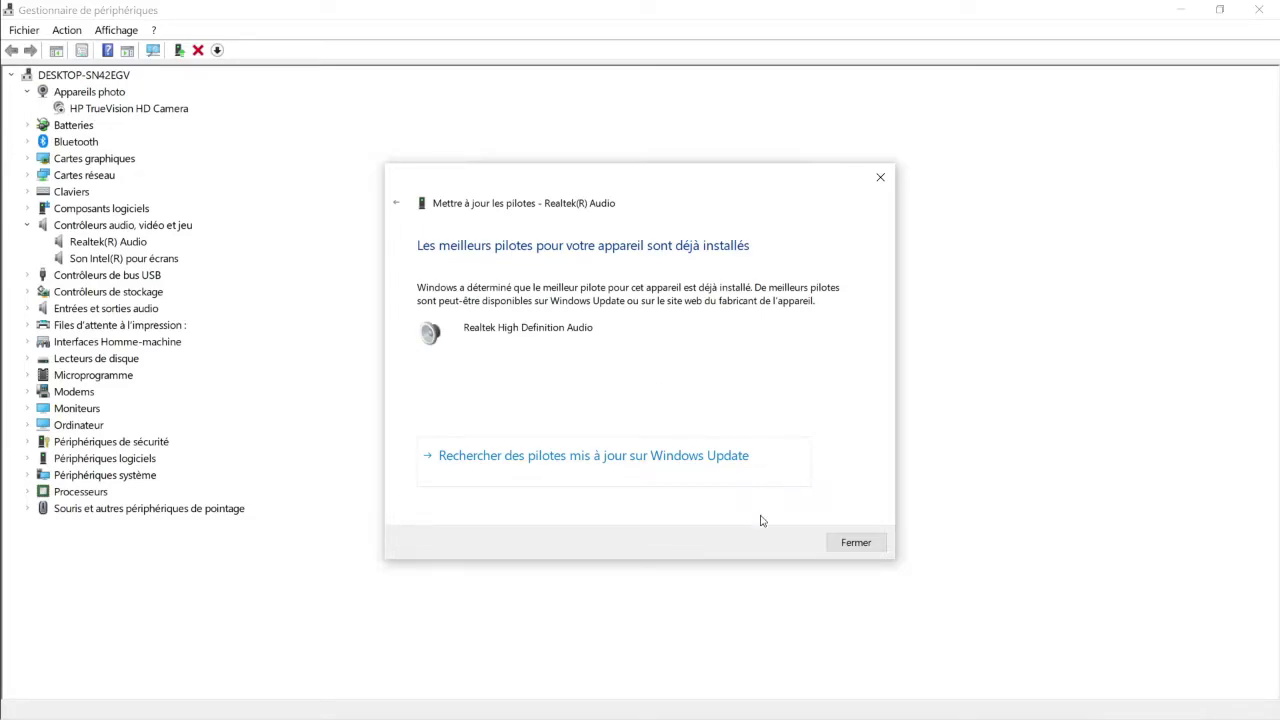
click(395, 203)
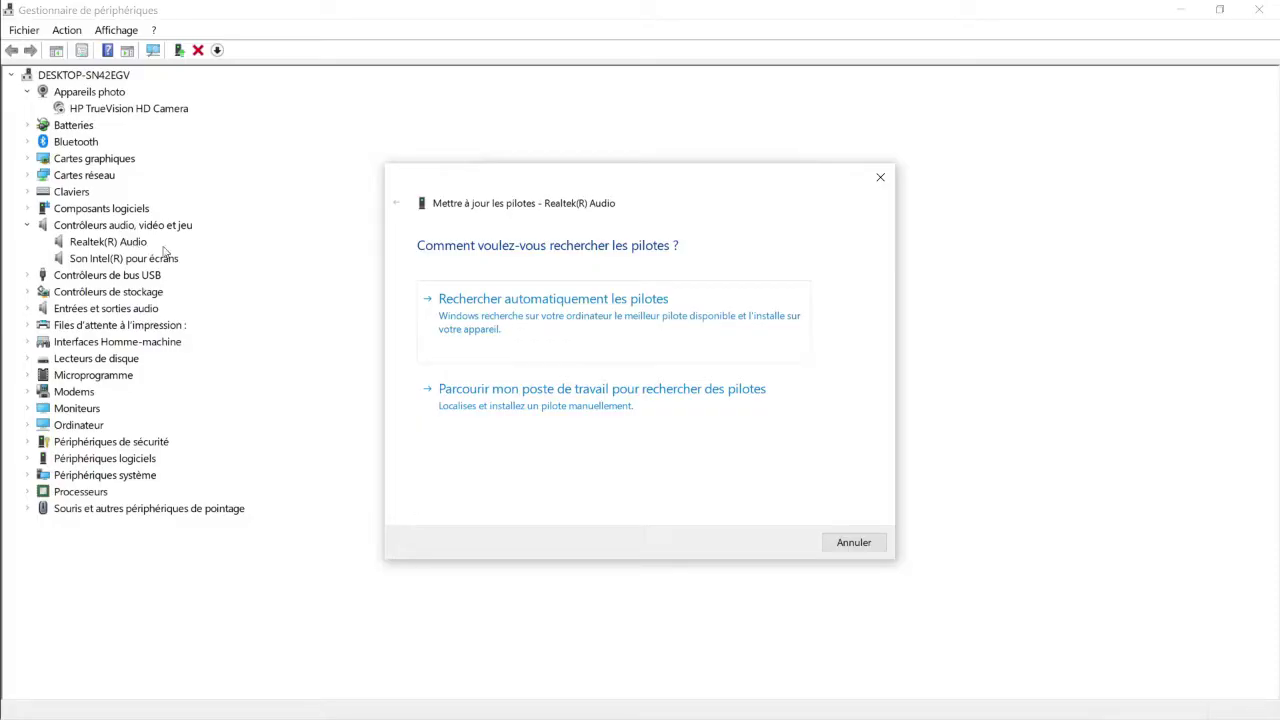
key(Escape)
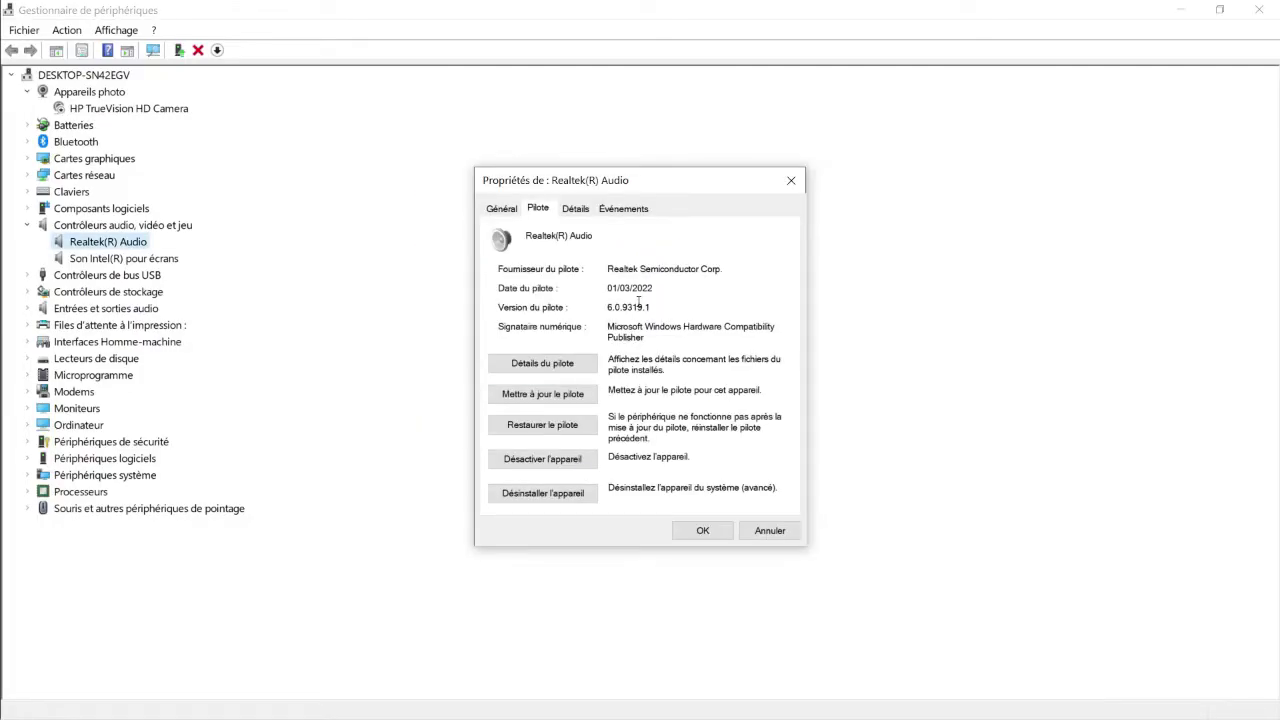
- Start a manual driver update for Realtek(R) Audio and choose version 6.0.9319.1 from the compatible drivers available on the computer
click(553, 396)
click(505, 398)
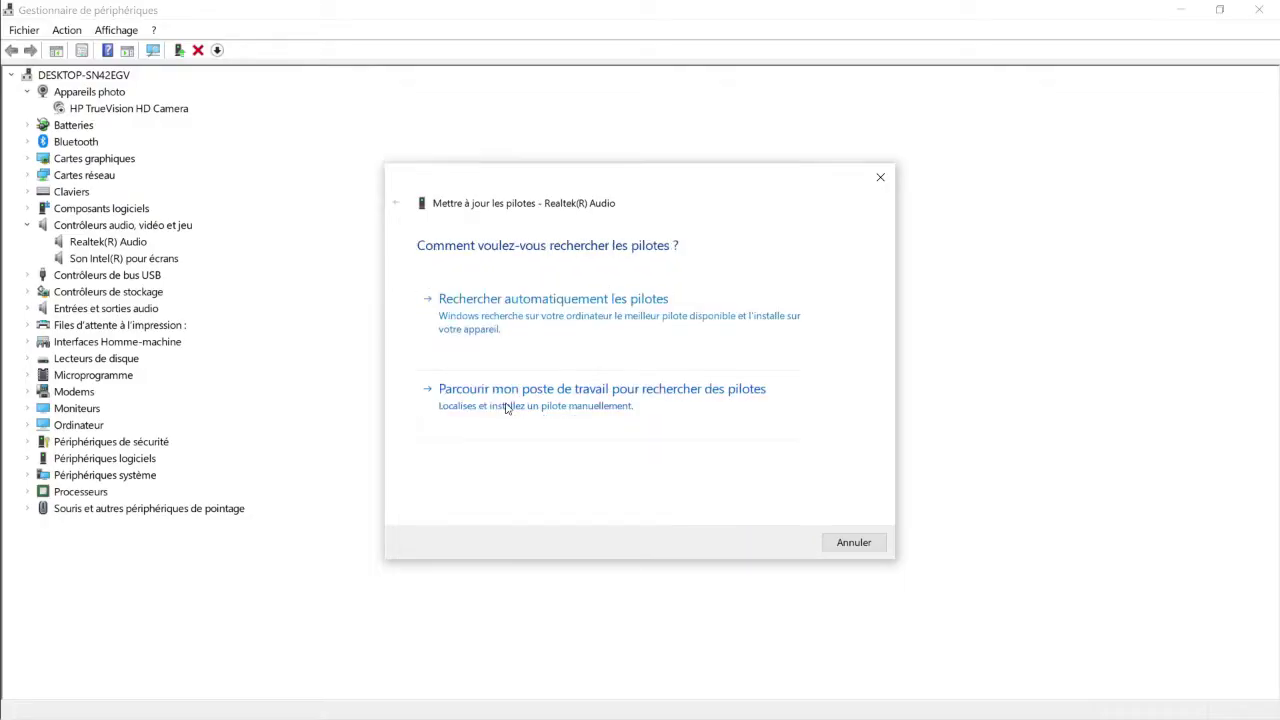
click(506, 402)
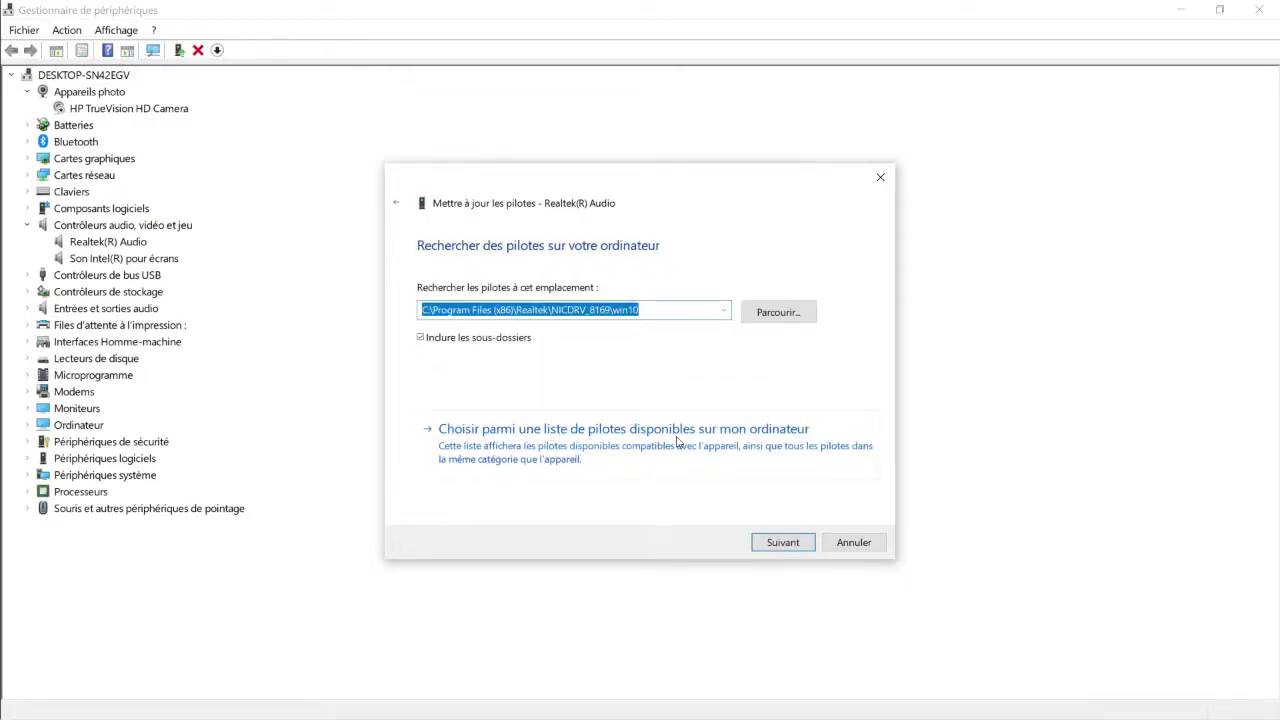
click(610, 442)
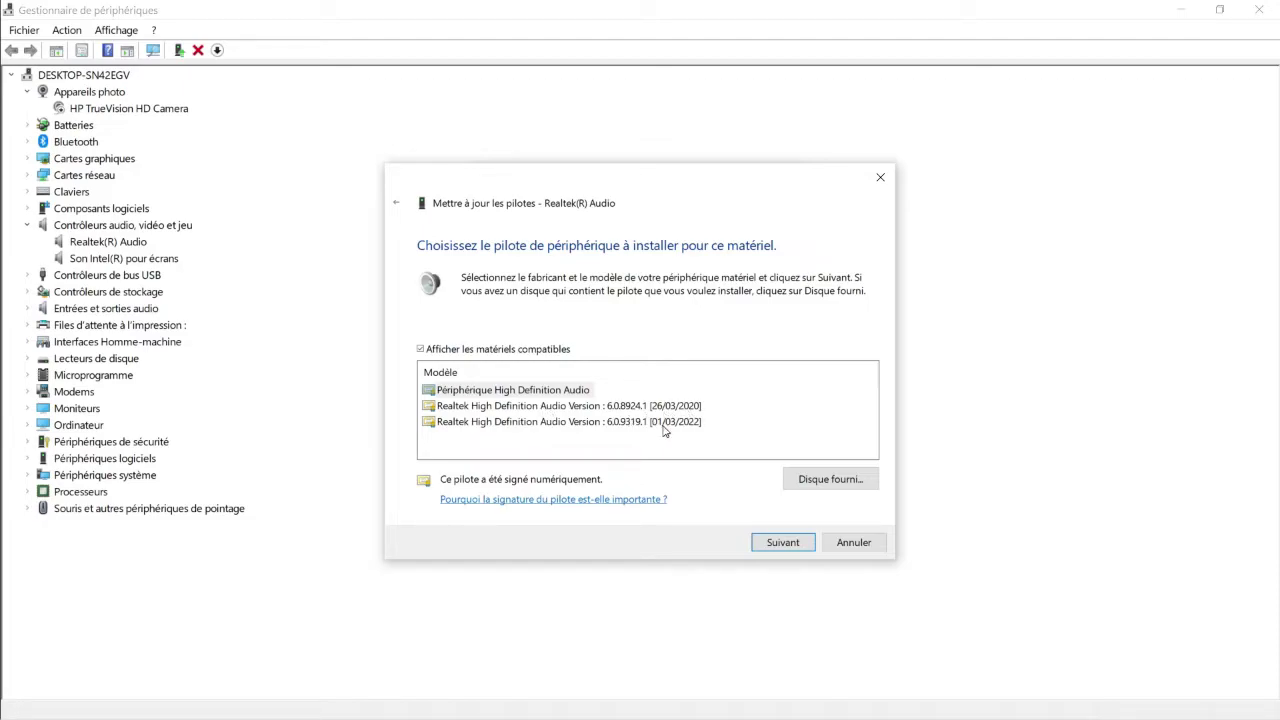
click(541, 432)
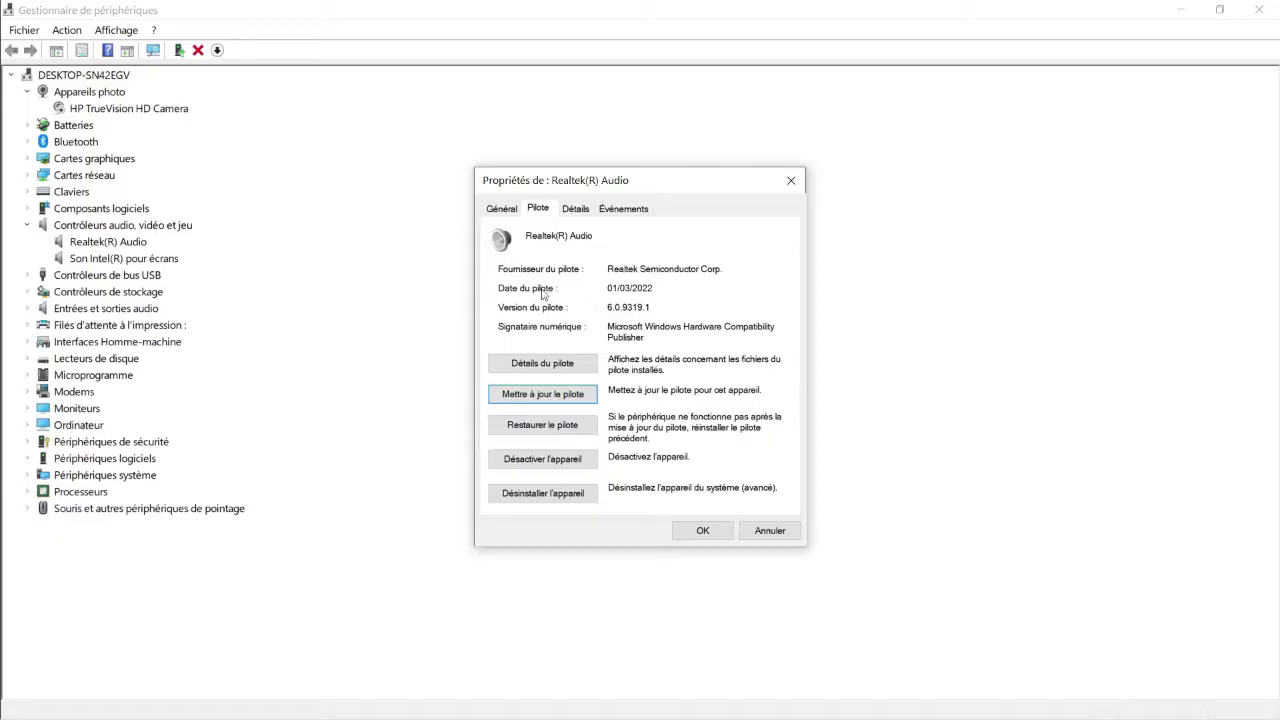
- Begin uninstalling Realtek(R) Audio with its driver deletion option, cancel the removal, and close the device's properties
click(548, 492)
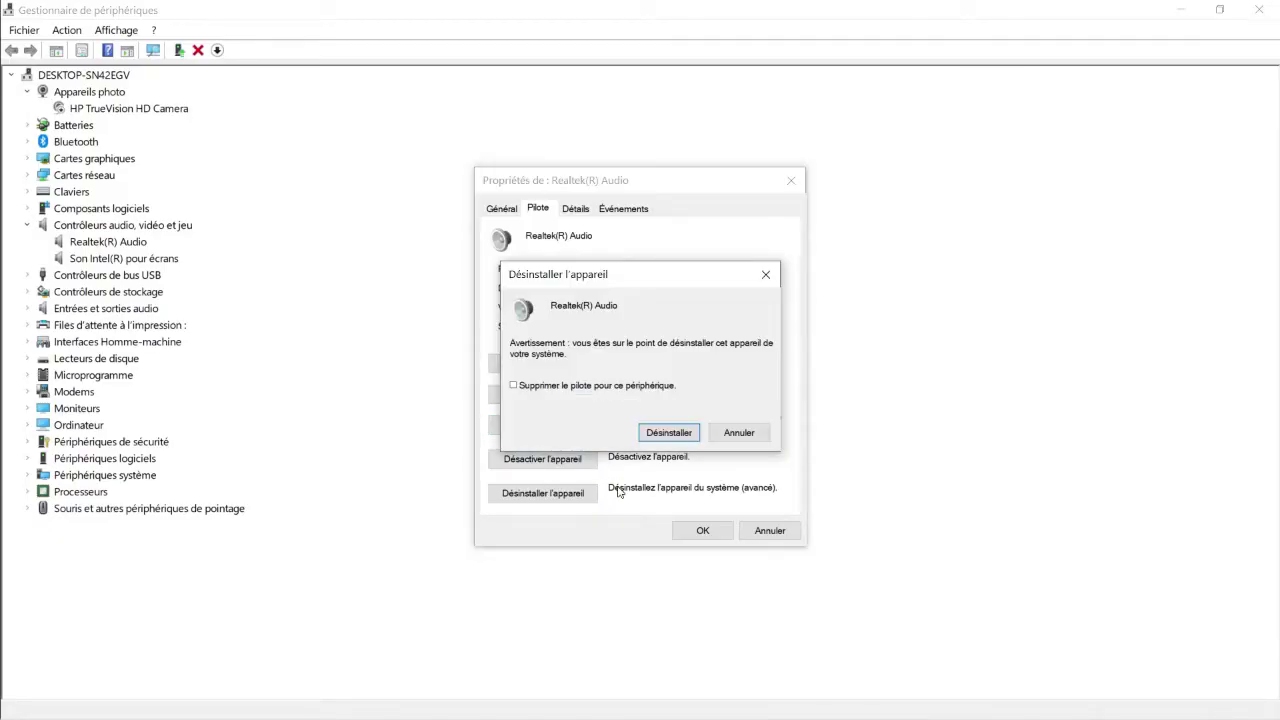
click(514, 387)
click(766, 274)
click(791, 181)
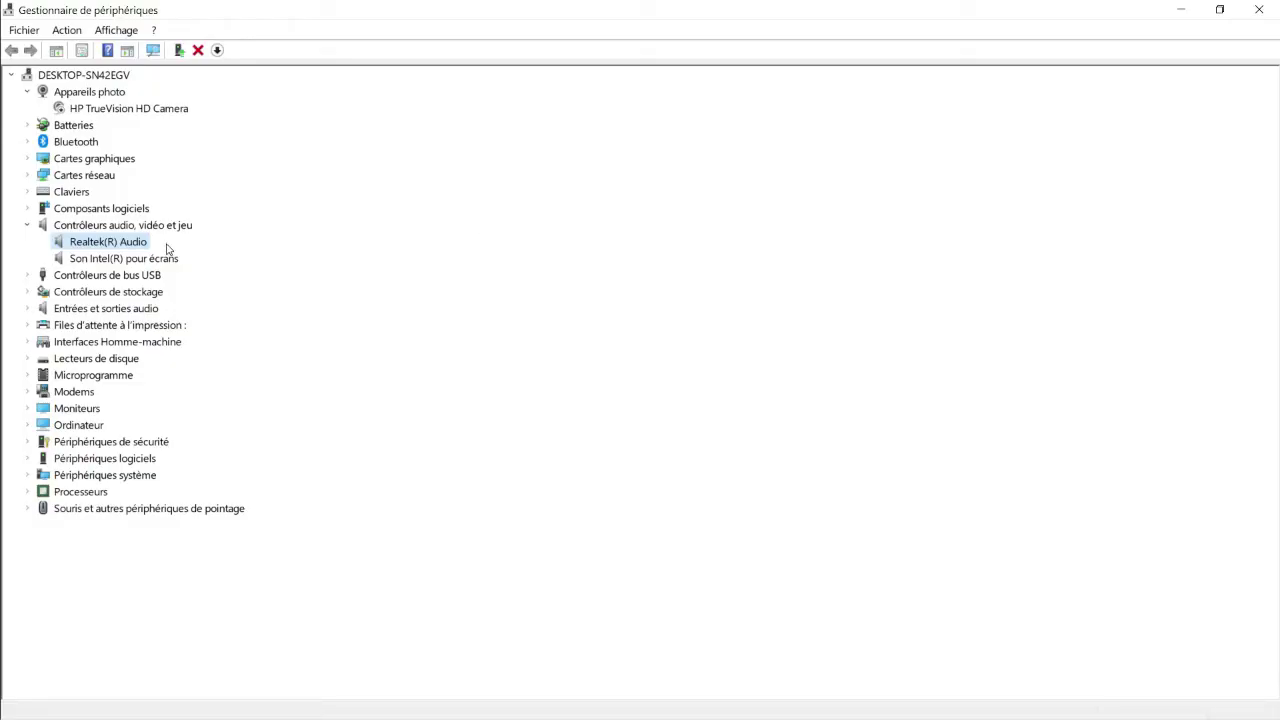
- Scan the computer for hardware changes and expand Contrôleurs audio, vidéo et jeu to check its devices
click(27, 225)
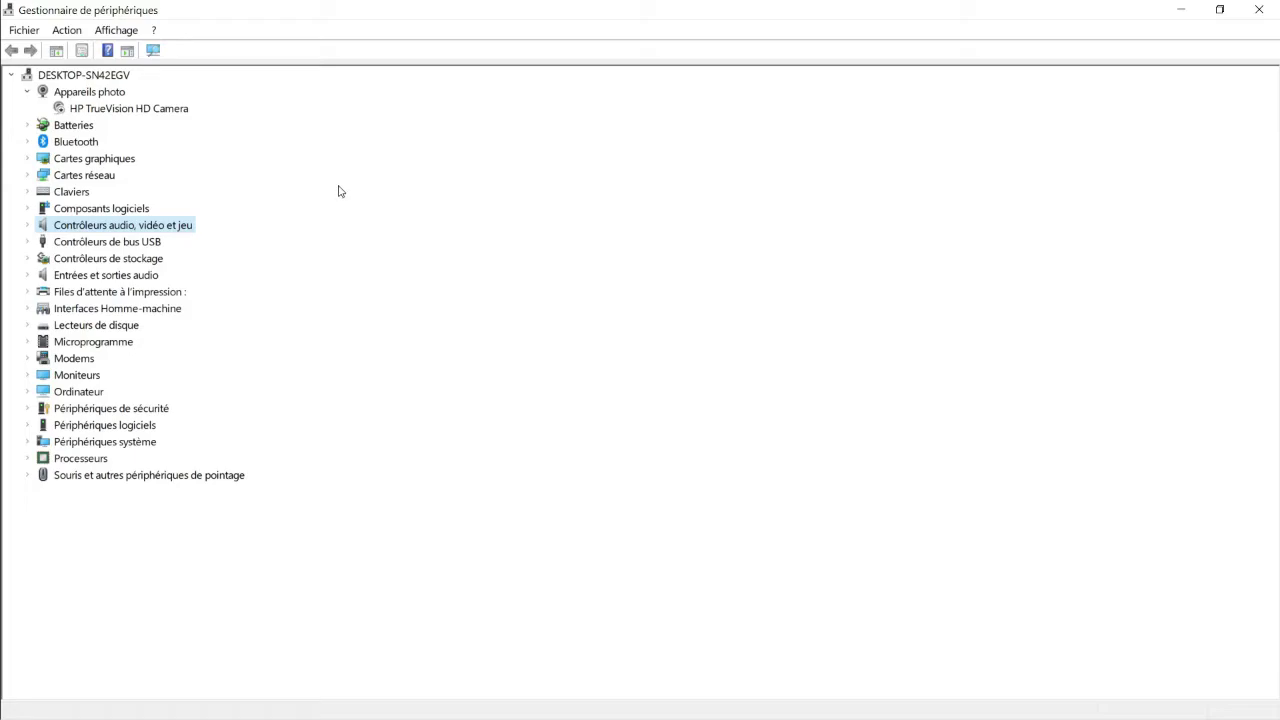
click(155, 55)
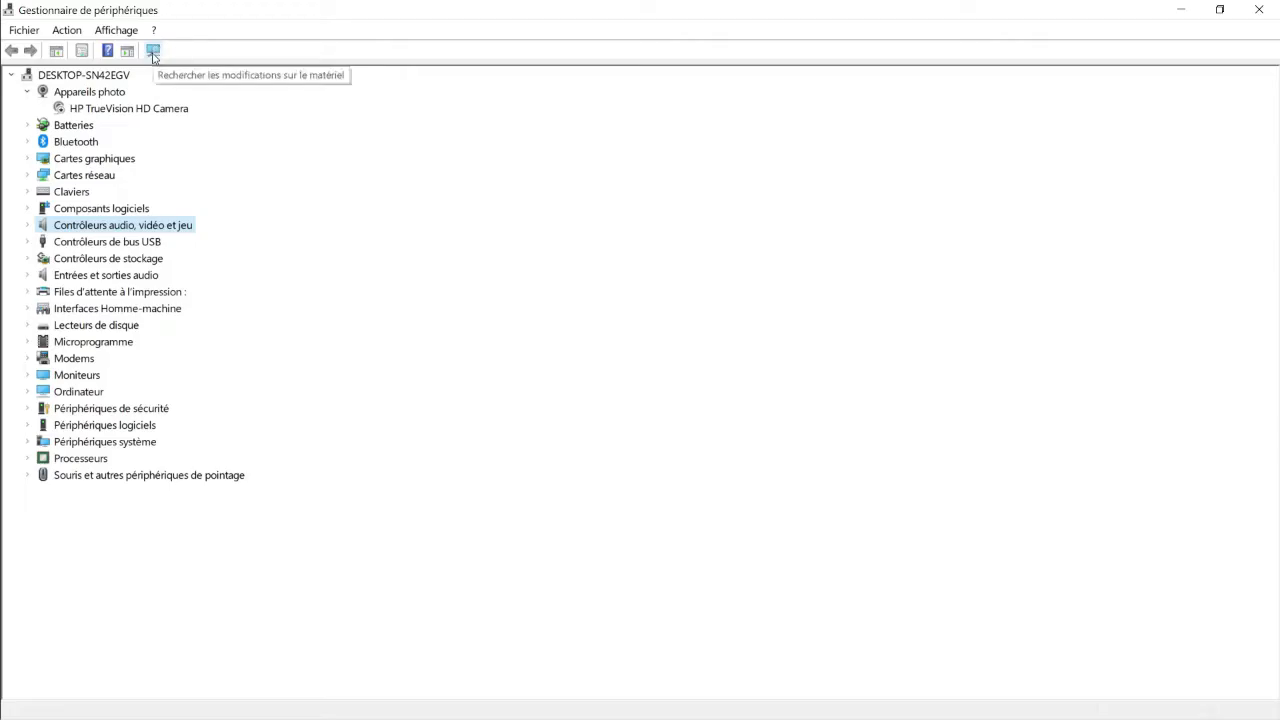
click(67, 30)
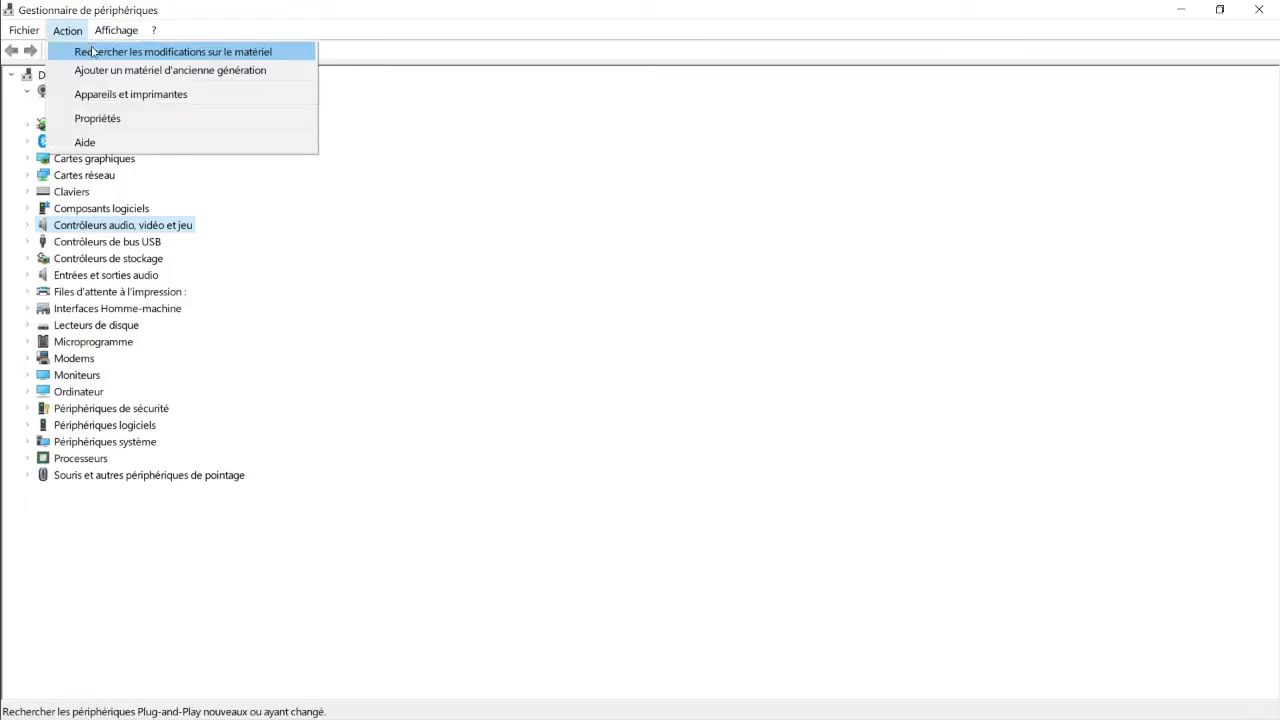
click(97, 52)
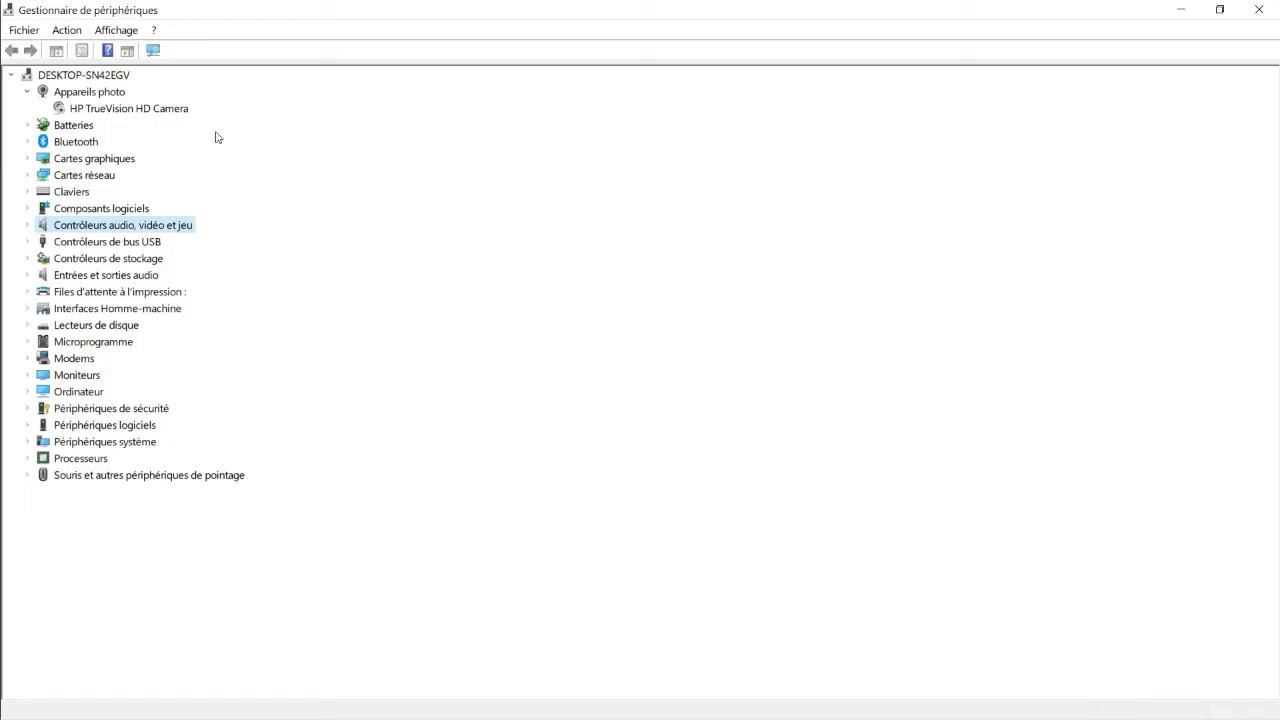
click(29, 224)
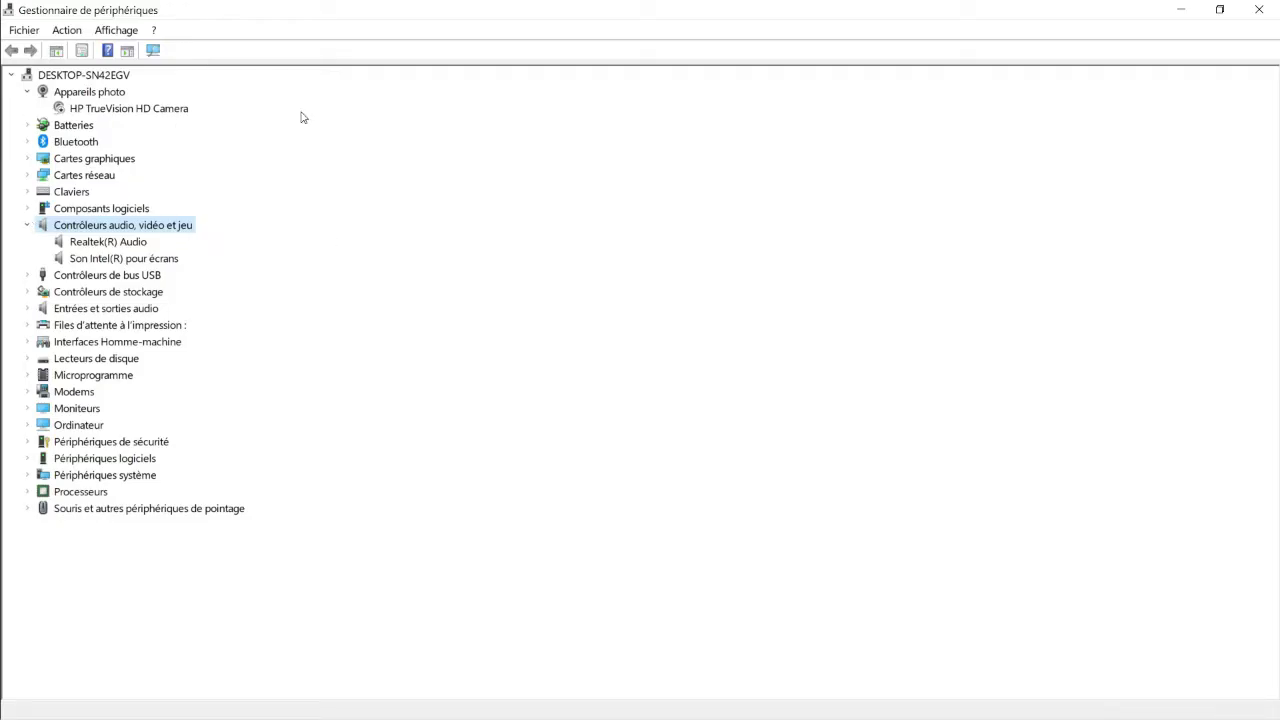
- Start the legacy hardware wizard and run its automatic search and installation of new hardware
click(67, 30)
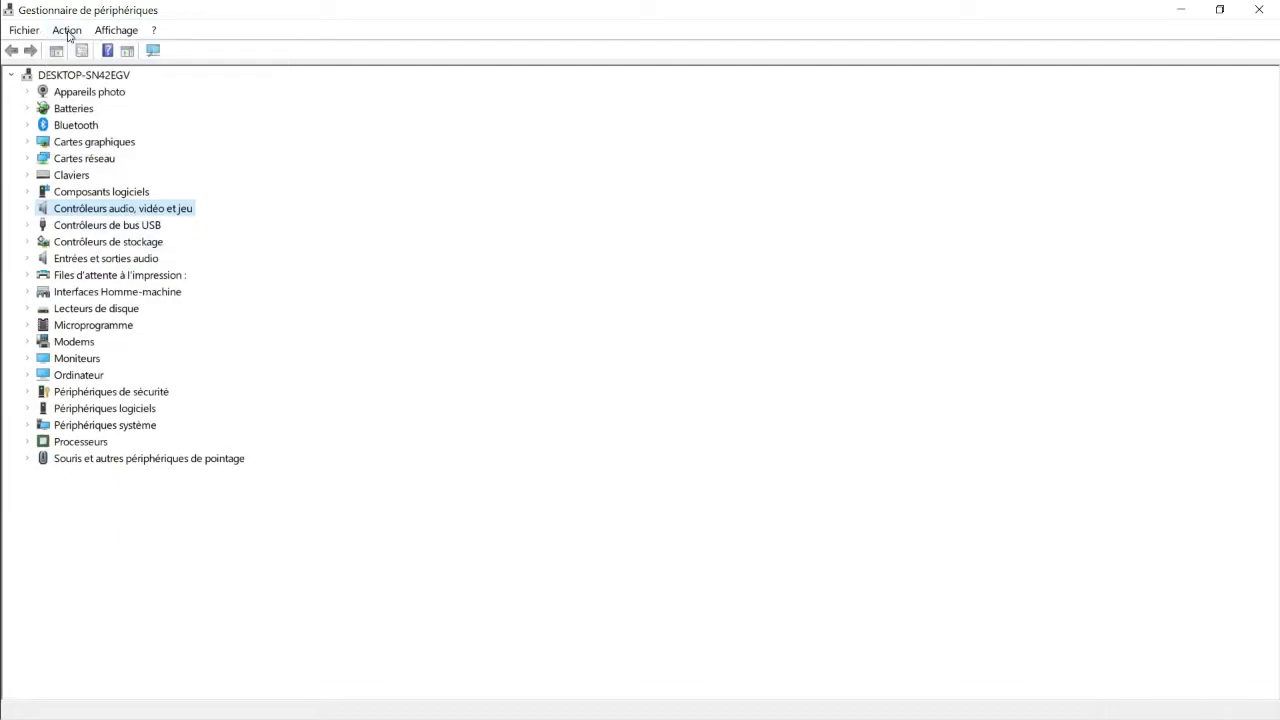
click(67, 30)
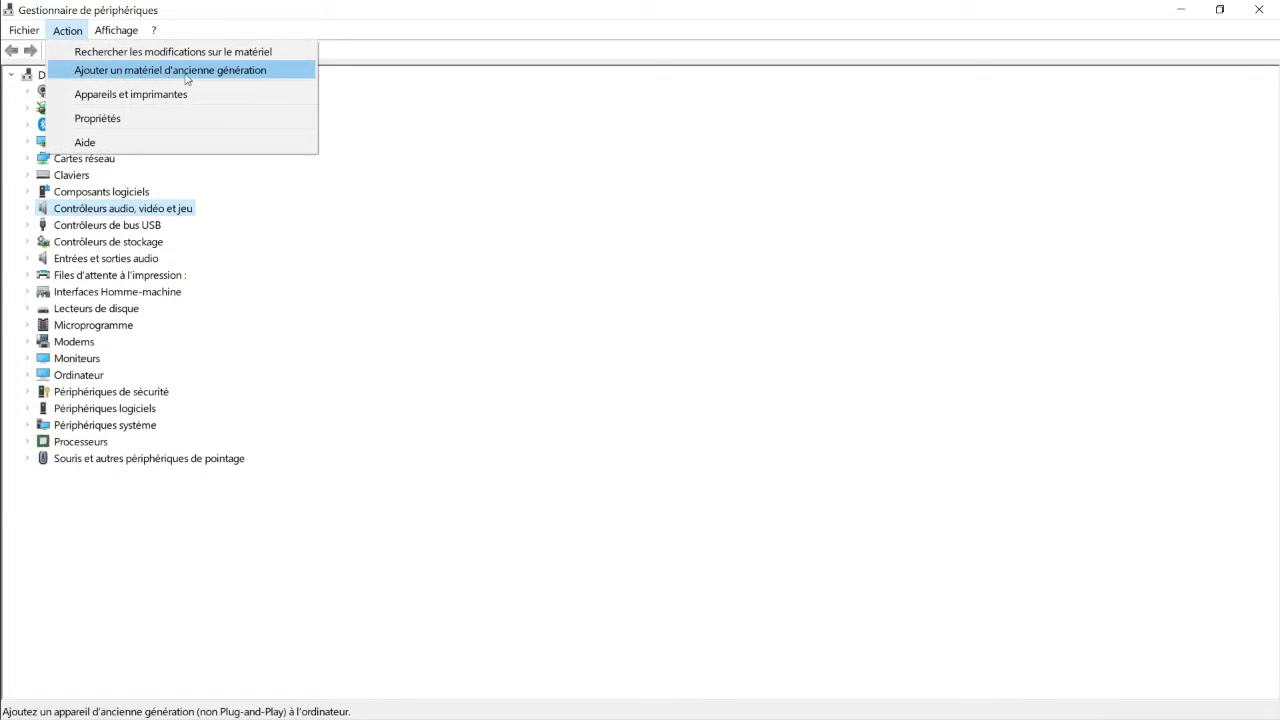
click(141, 72)
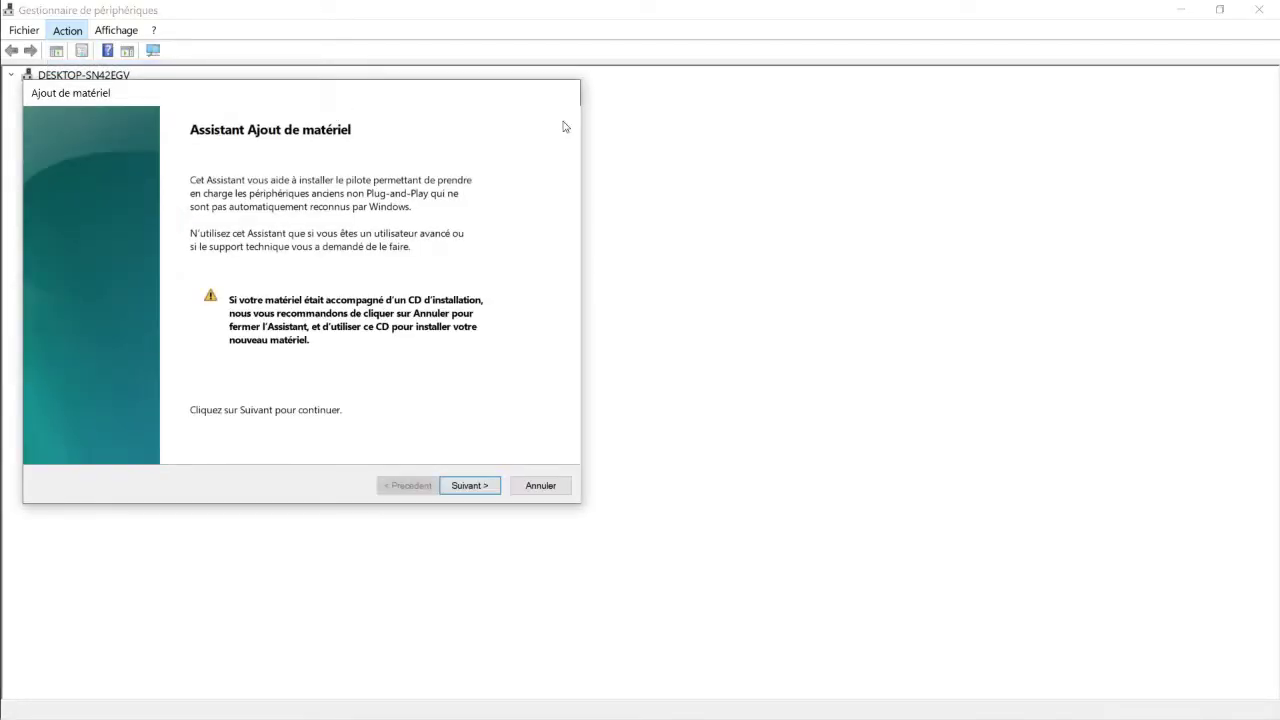
click(760, 519)
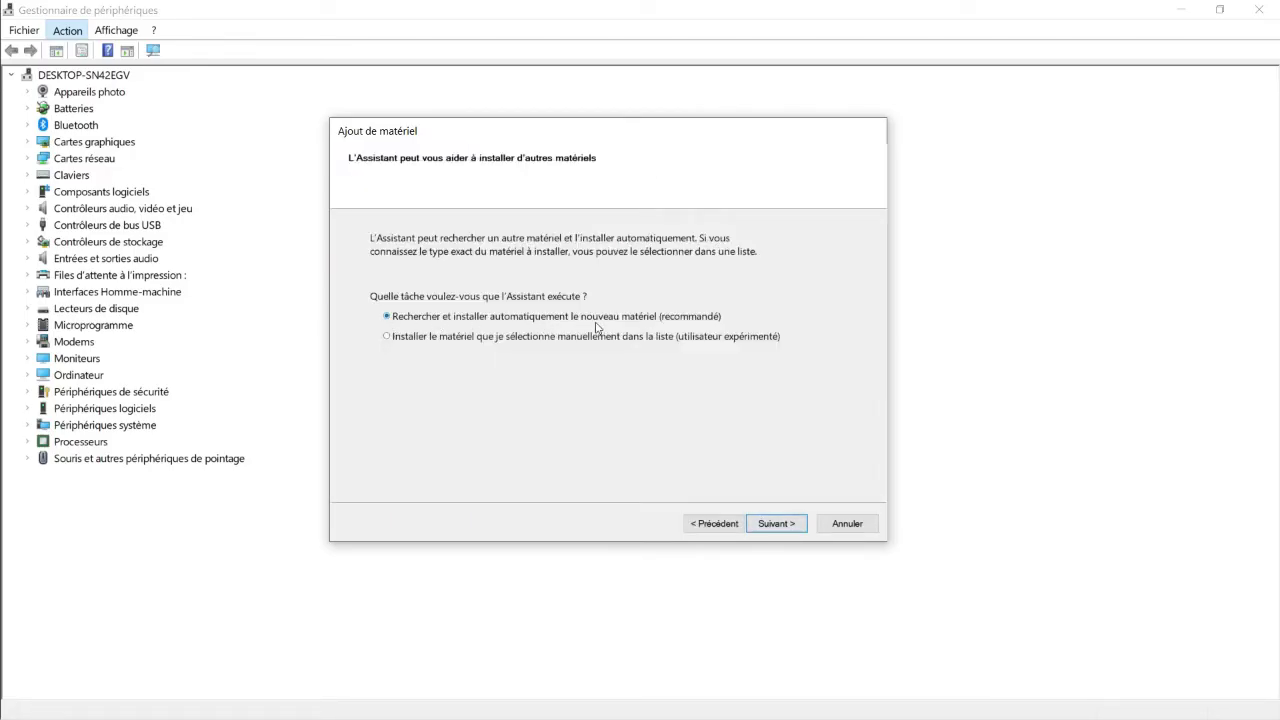
click(774, 524)
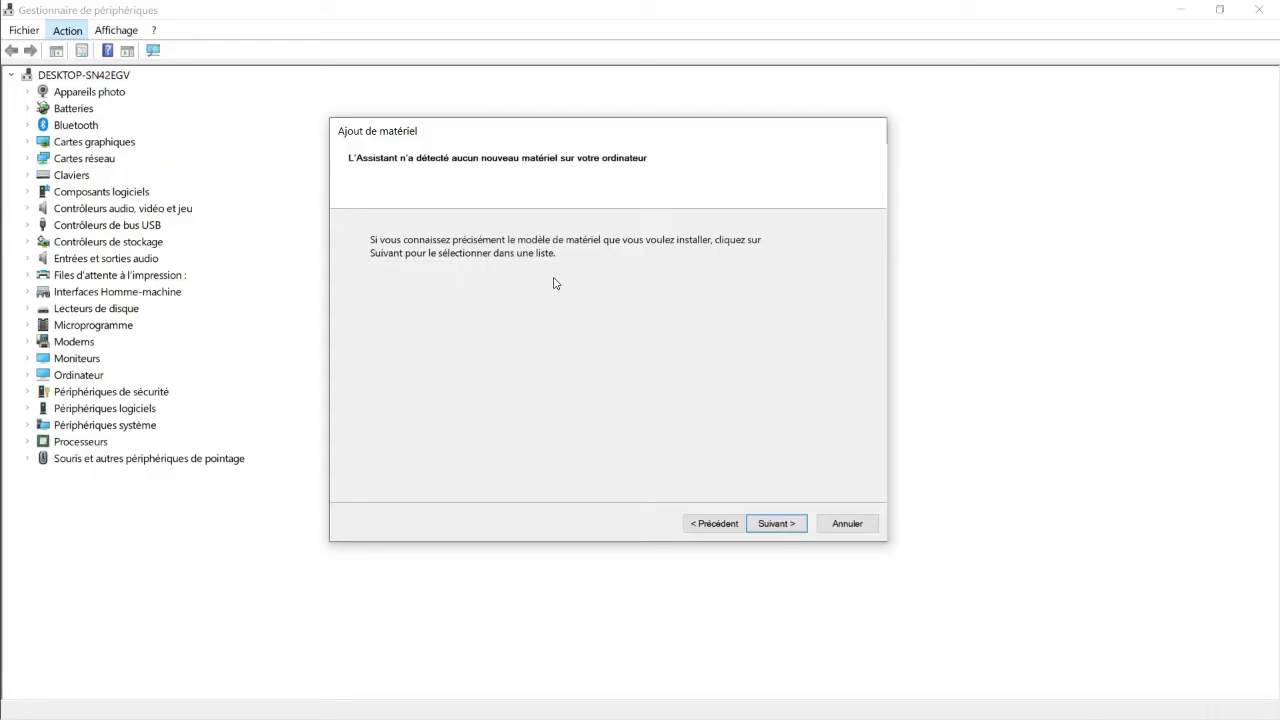
- Continue to the manual hardware list and choose Contrôleurs audio, vidéo et jeu as the hardware type to install
click(775, 524)
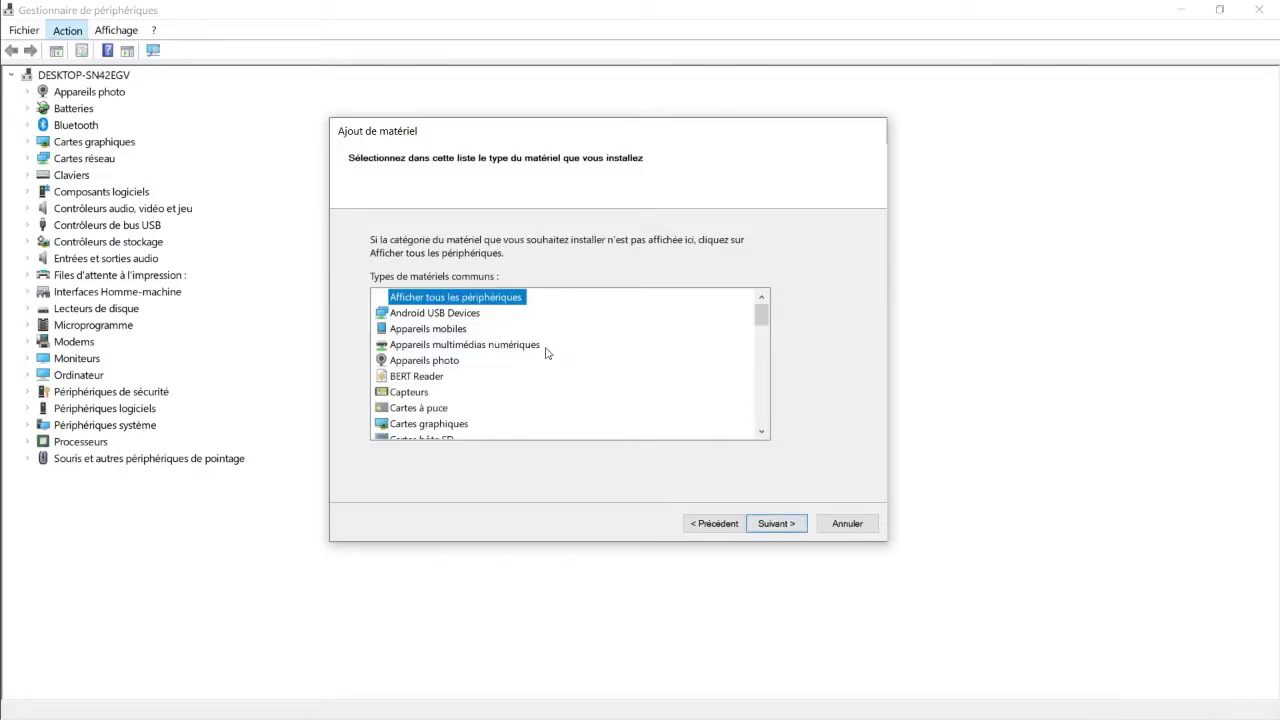
scroll(508, 330, down, 2)
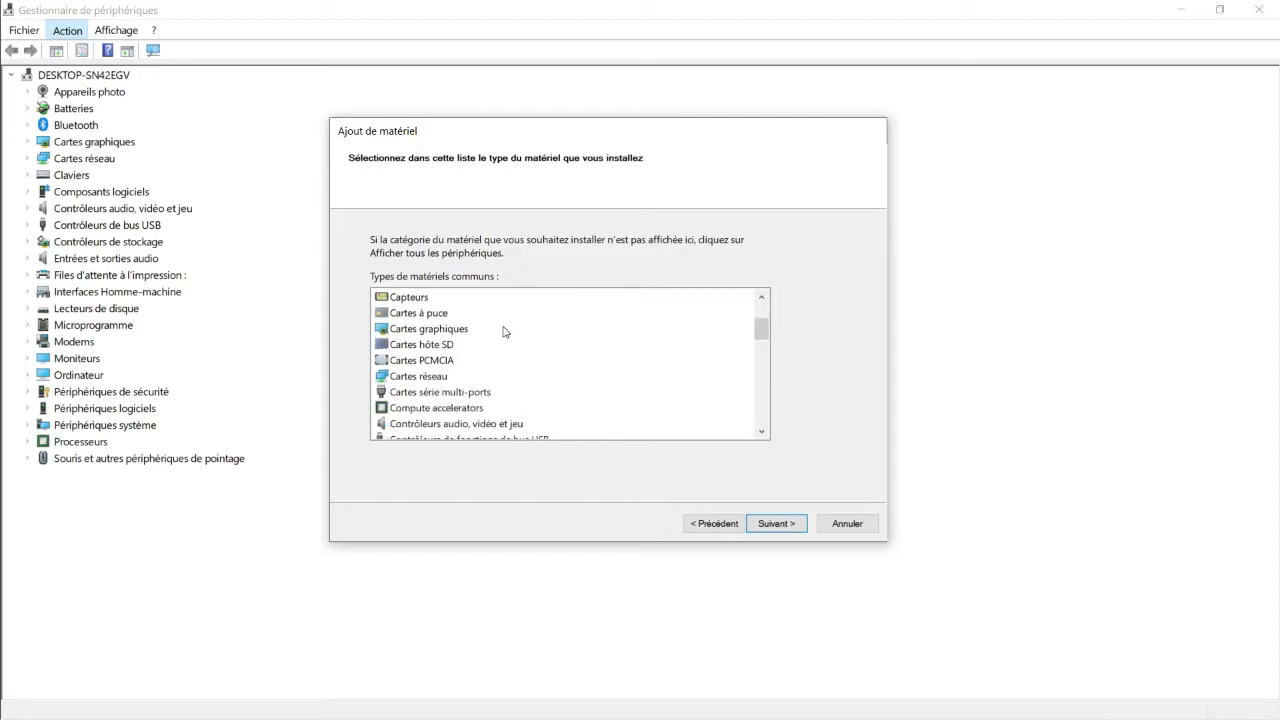
scroll(498, 338, down, 2)
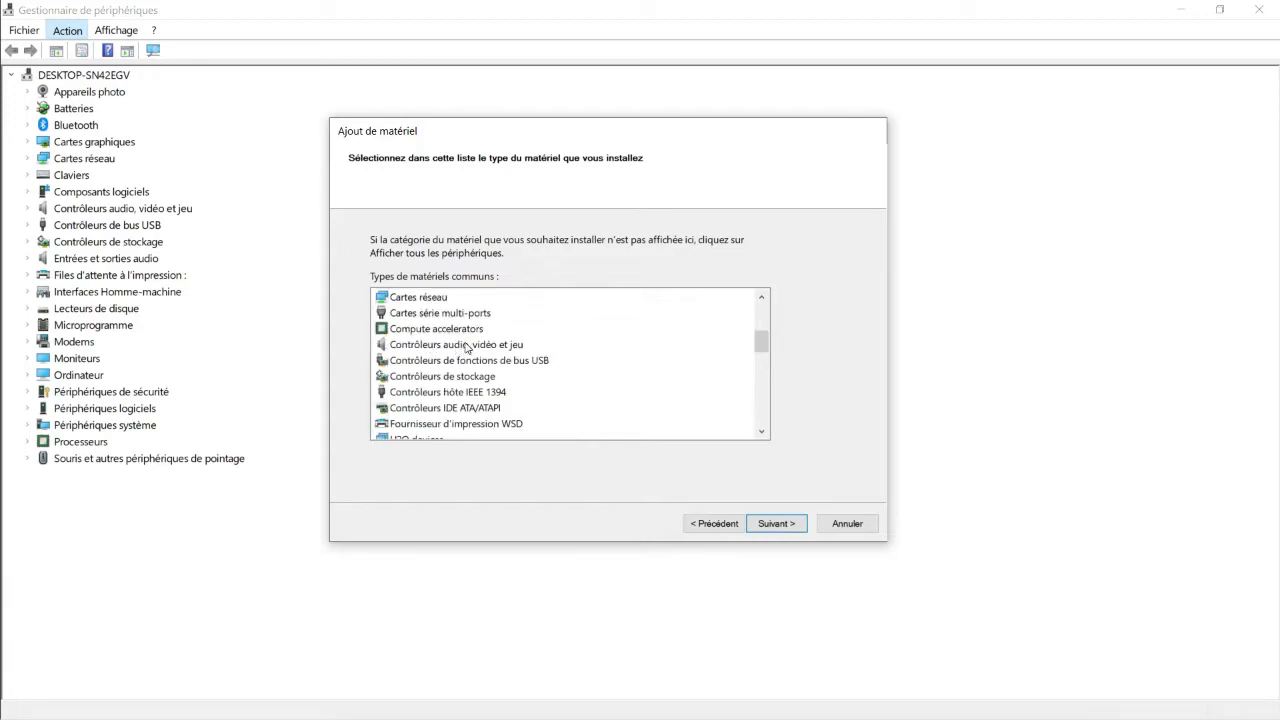
click(466, 345)
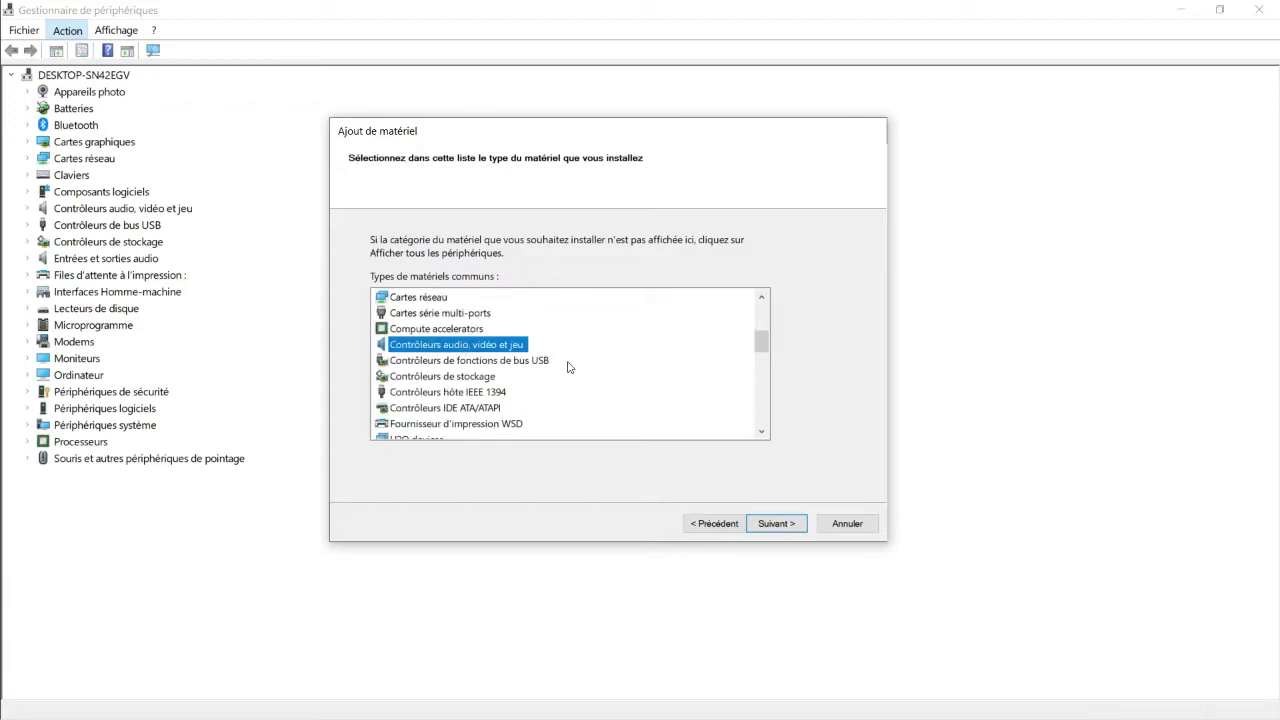
click(771, 523)
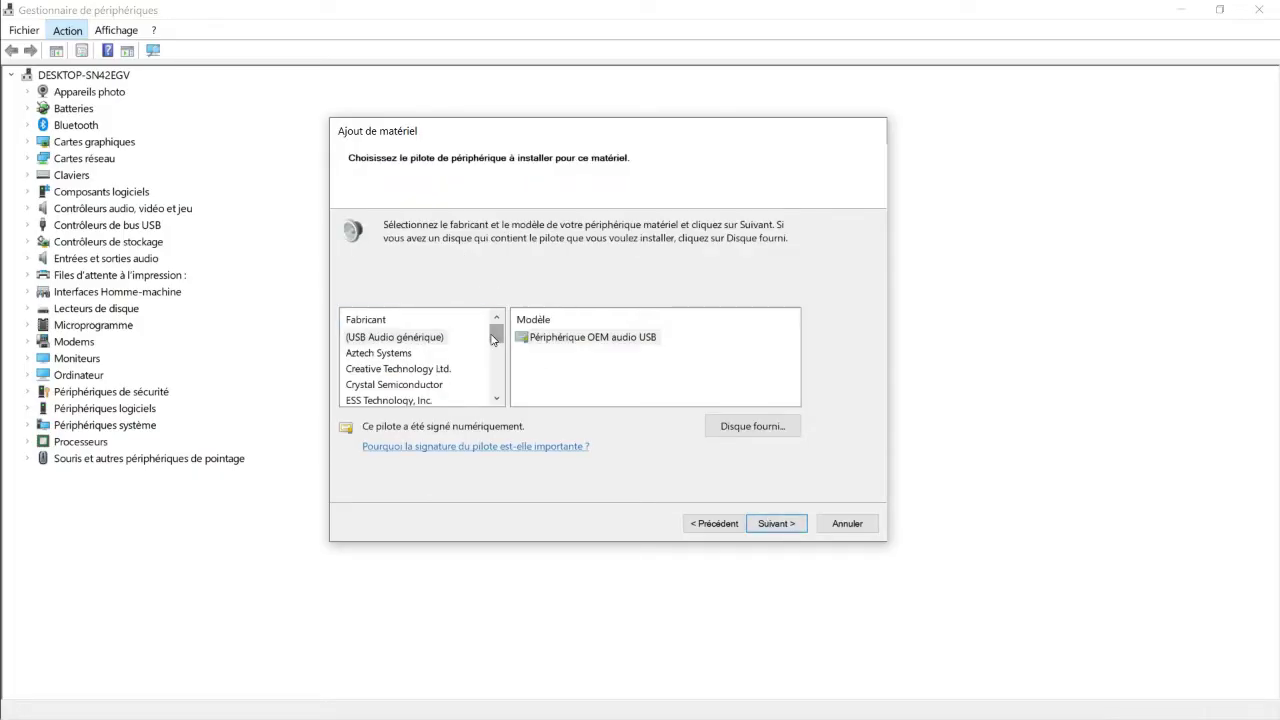
- Choose Realtek as the manufacturer and pick the Realtek High Definition Audio driver version 6.0.9319.1 as the model
drag(492, 340, 494, 376)
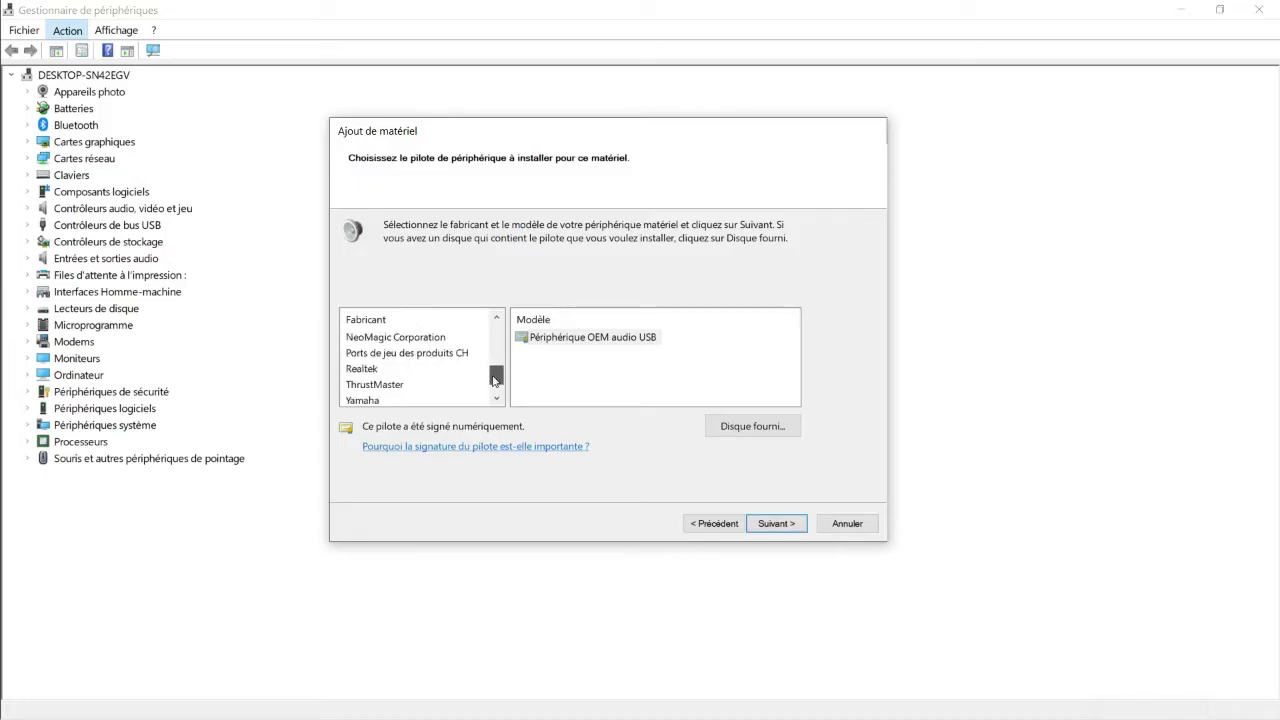
click(362, 369)
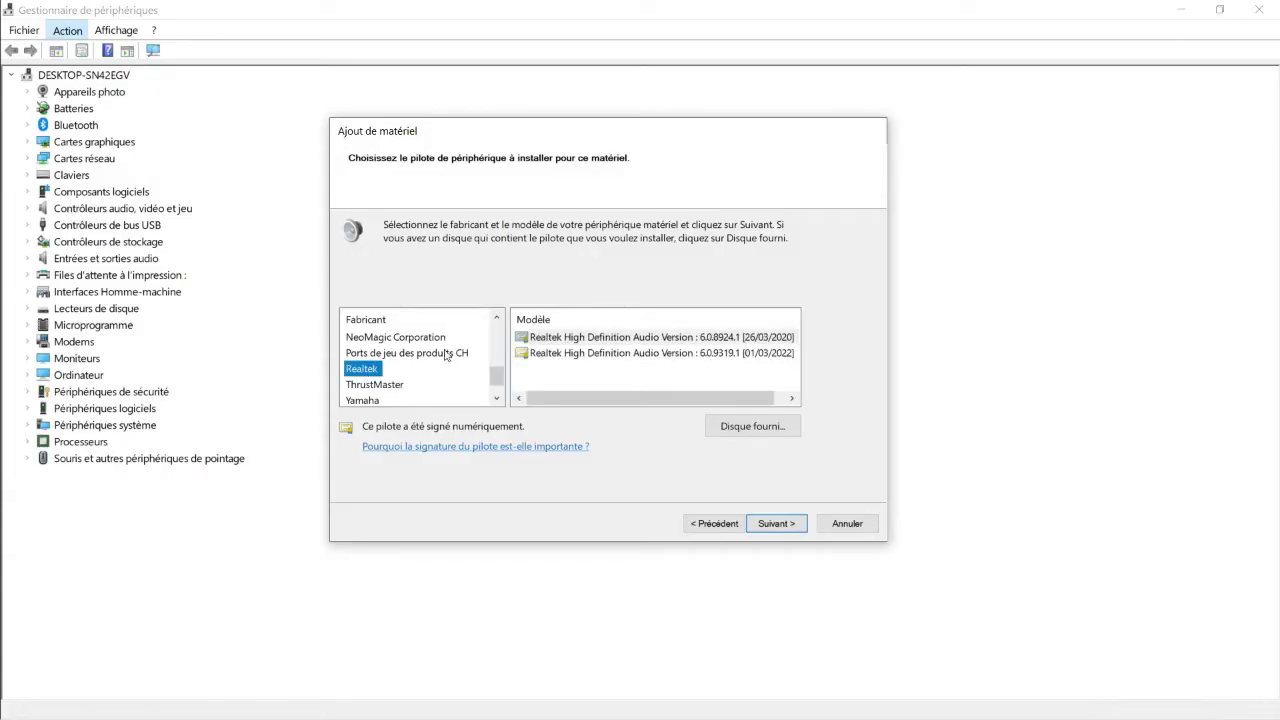
click(646, 341)
click(641, 356)
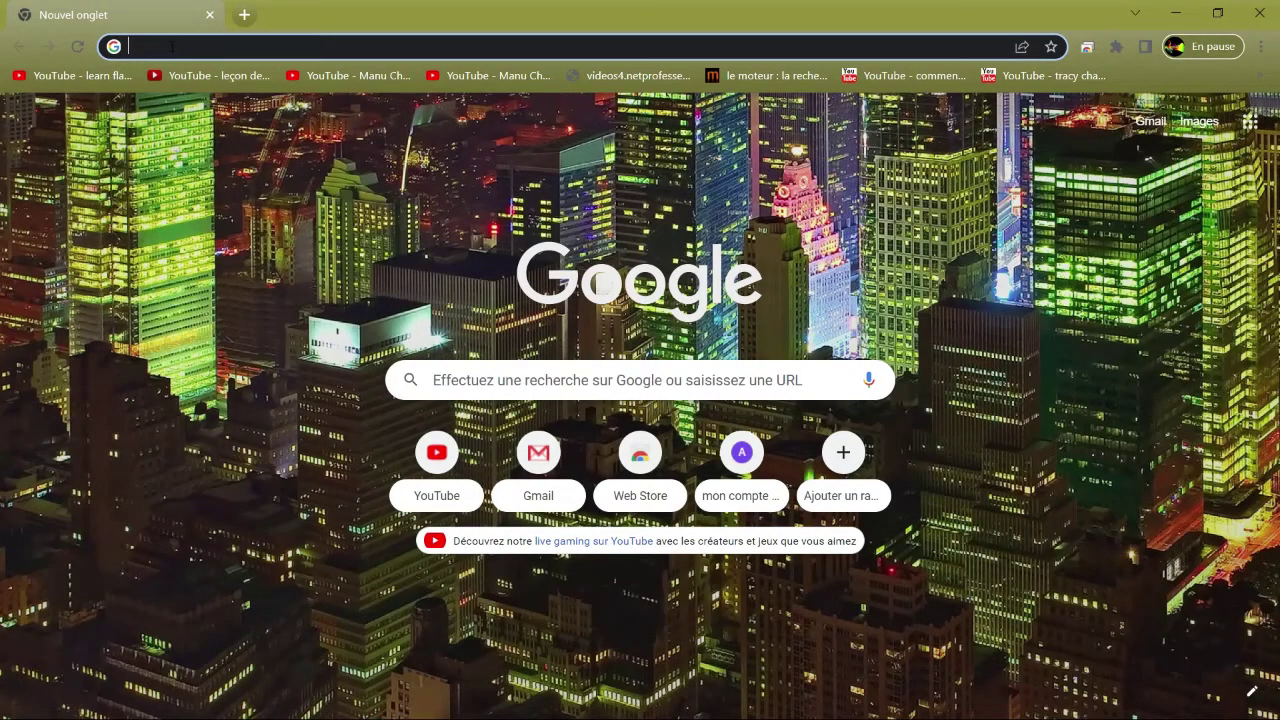
- Switch to Chrome and search Google for "pilote audio windows", refining the query to "pilote audio windows dell"
right_click(172, 50)
click(224, 163)
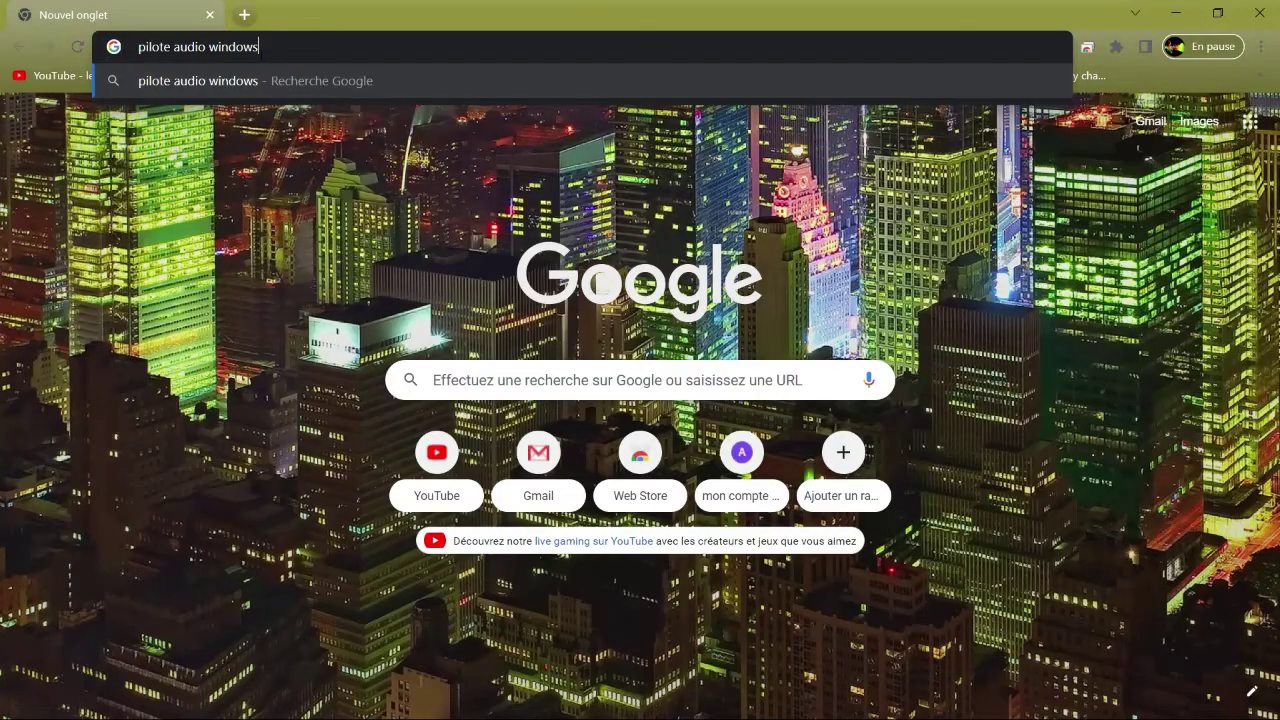
key(Return)
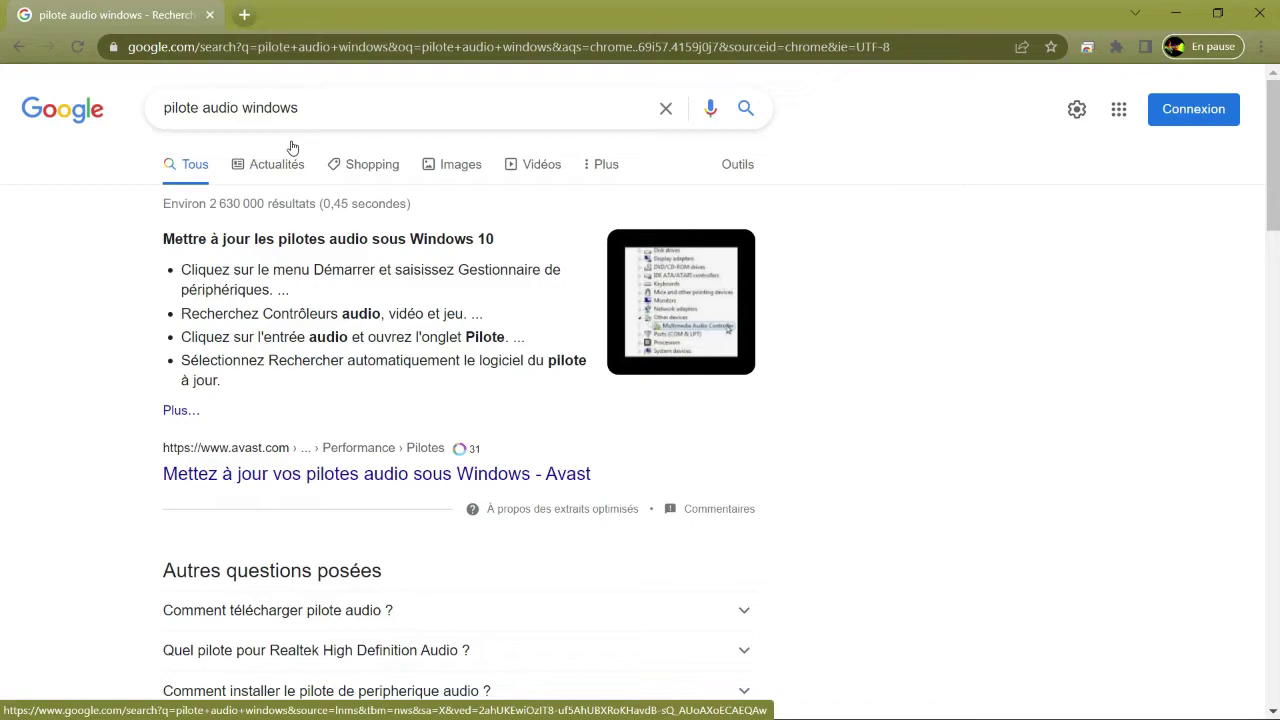
click(308, 115)
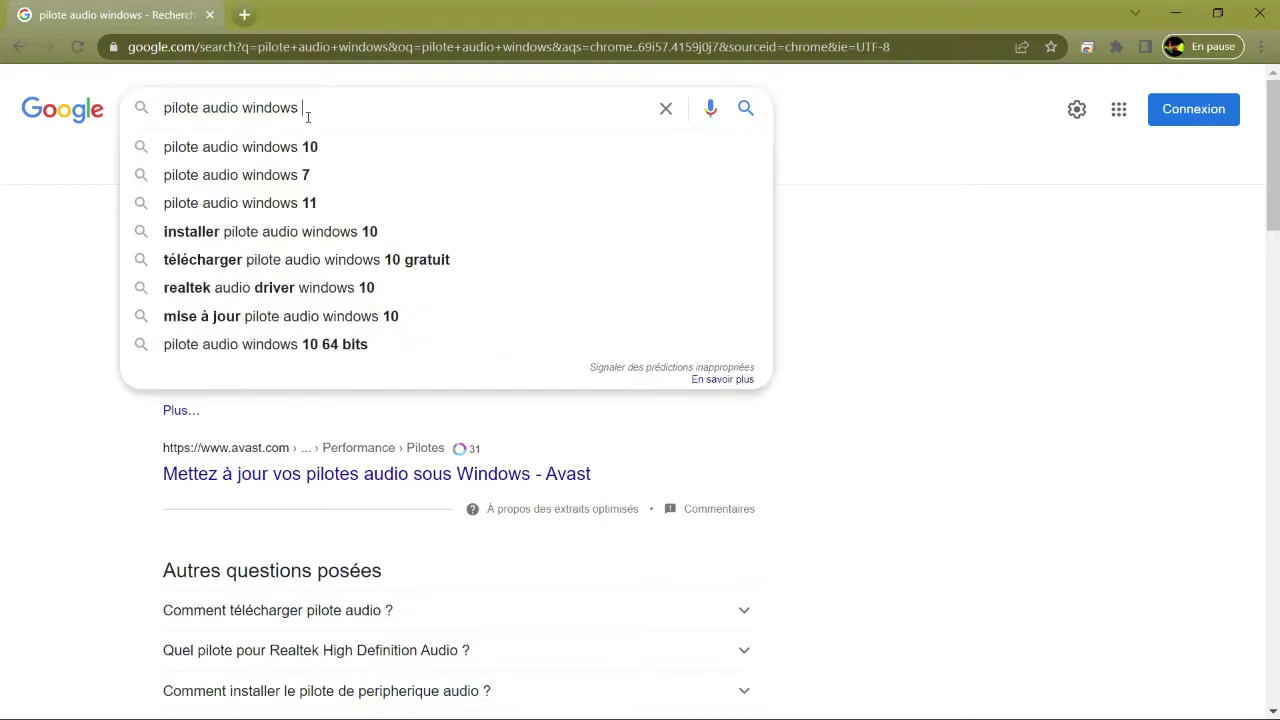
text(dell)
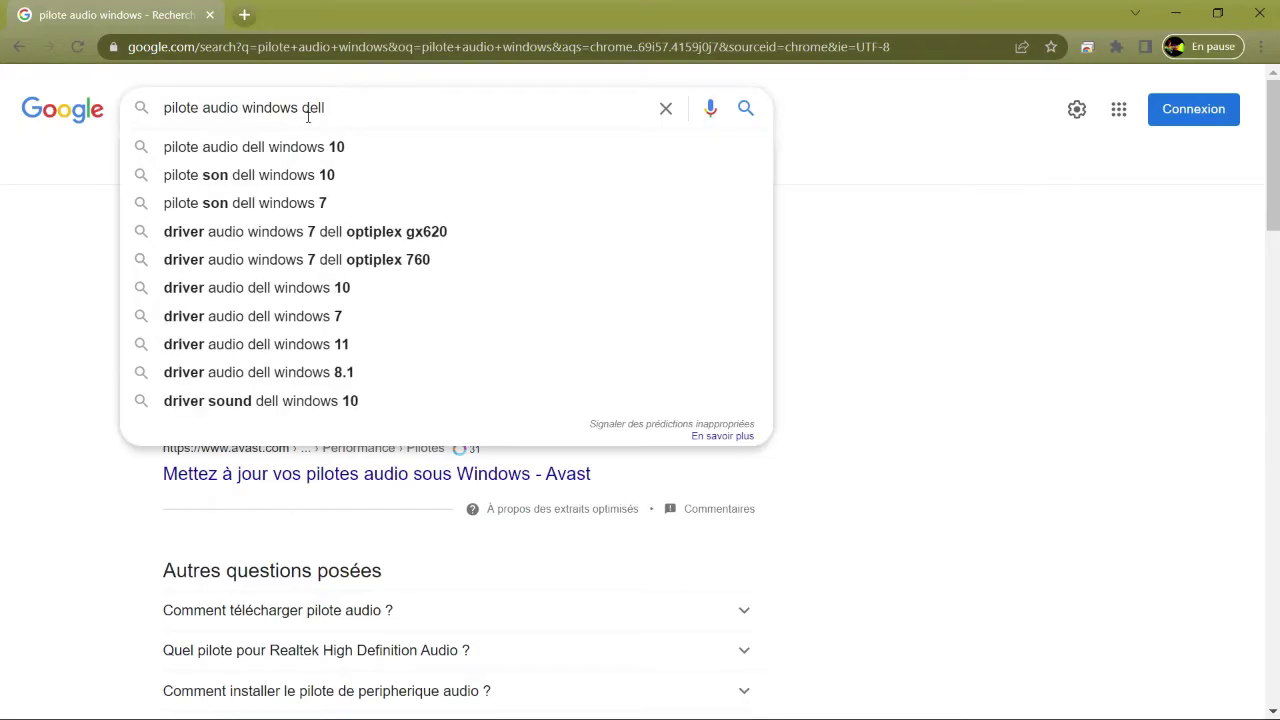
key(Return)
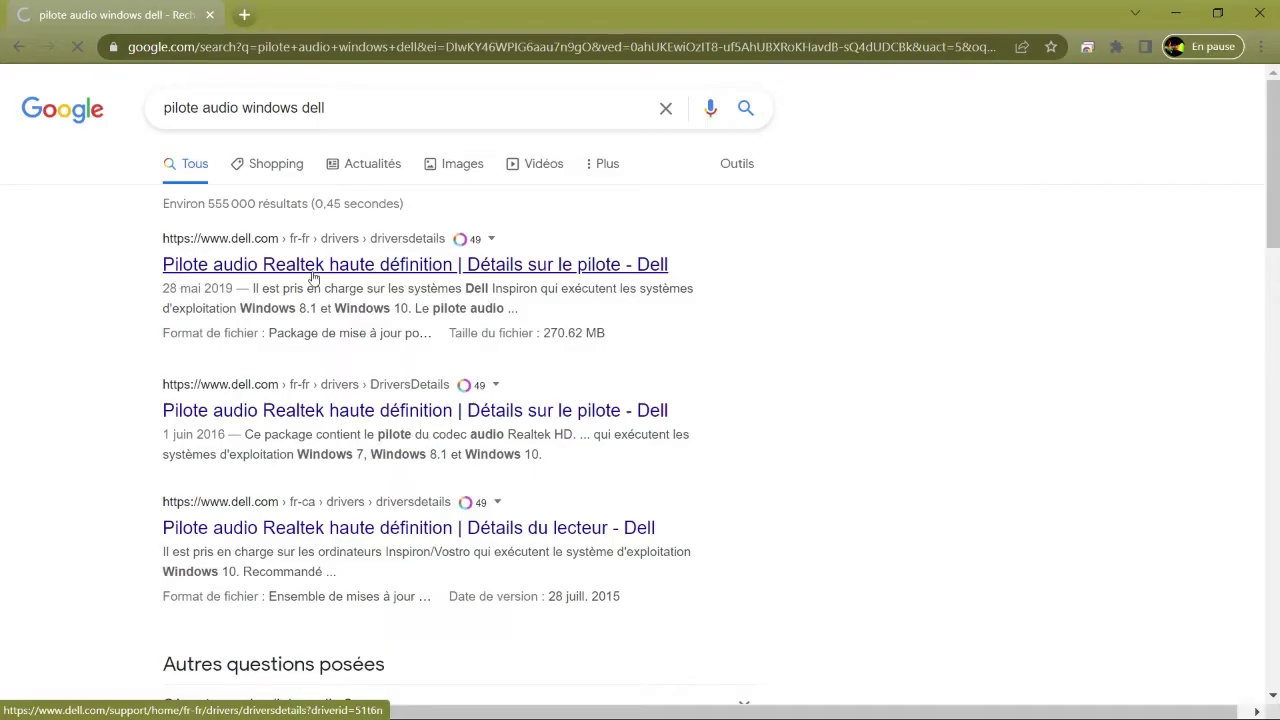
- Replace the whole Google query with "pilote audio realtek windows 10" and run the search
click(324, 126)
key(BackSpace)
key(BackSpace)
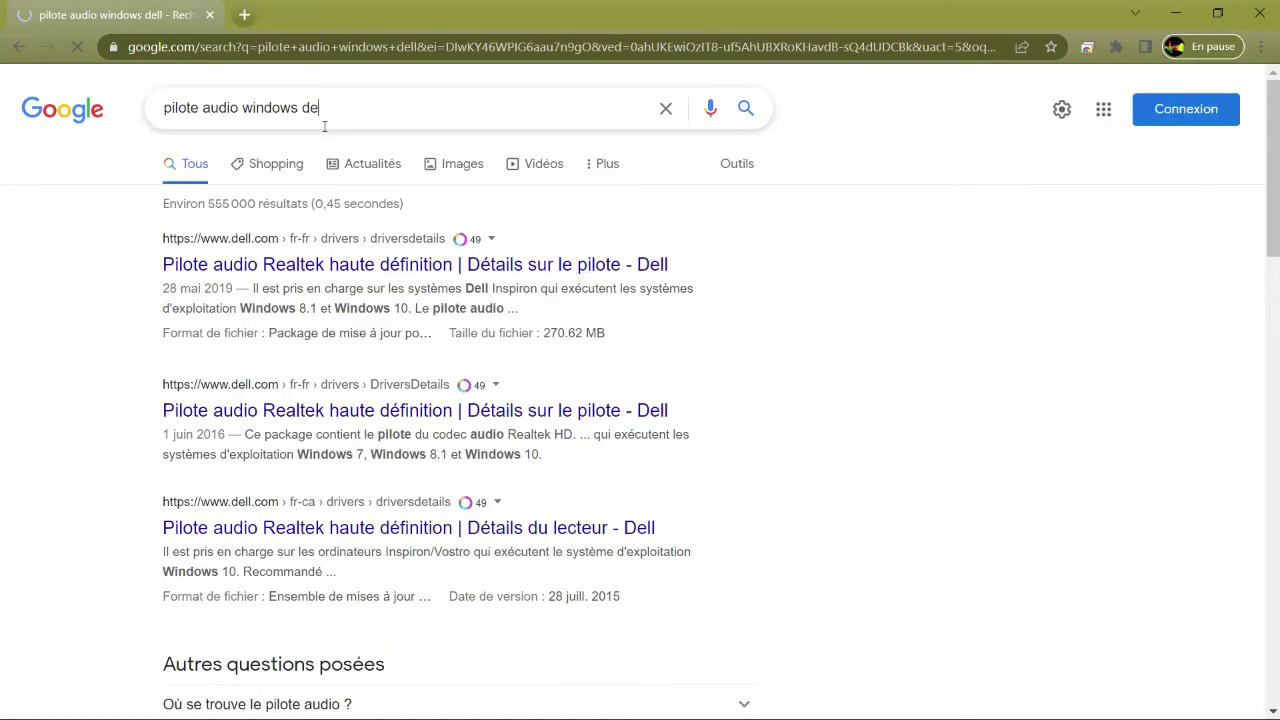
key(BackSpace)
key(BackSpace)
key(BackSpace)
key(BackSpace)
key(BackSpace)
key(BackSpace)
key(BackSpace)
key(BackSpace)
key(BackSpace)
key(BackSpace)
key(BackSpace)
key(BackSpace)
key(BackSpace)
key(BackSpace)
key(BackSpace)
key(BackSpace)
key(BackSpace)
key(BackSpace)
key(BackSpace)
key(BackSpace)
click(324, 126)
text(pilote audio realtek windows 10)
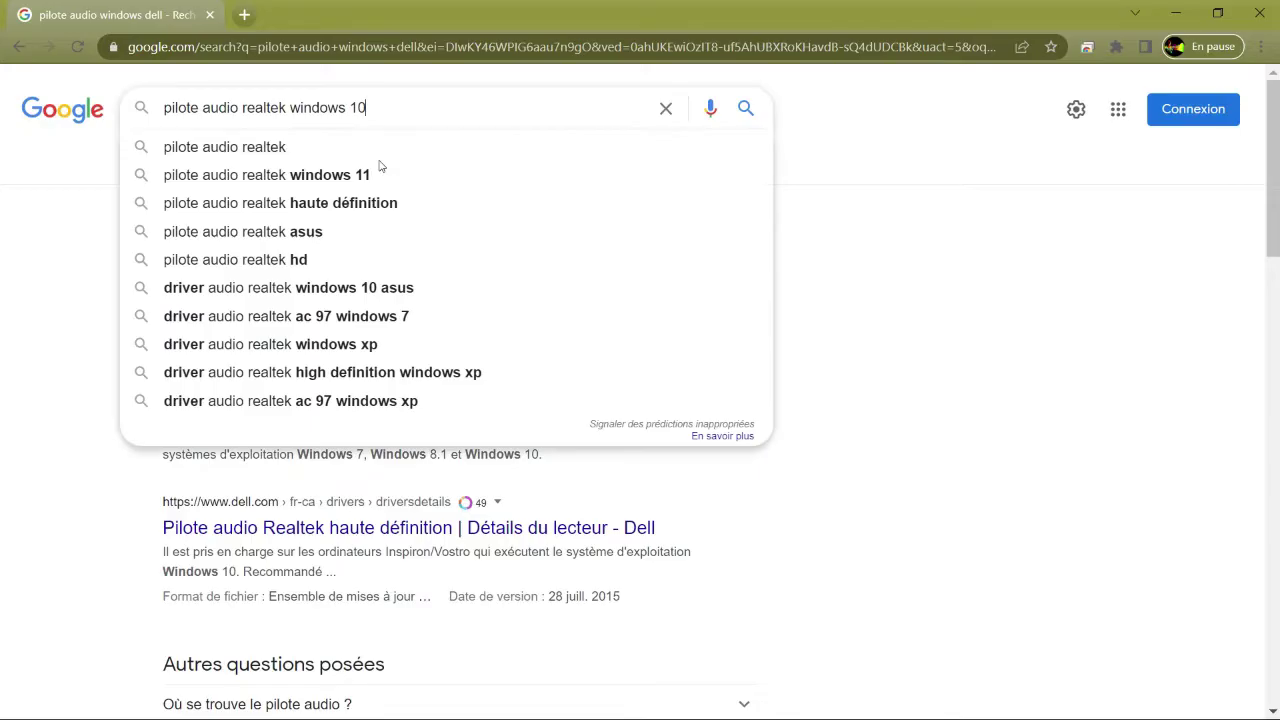
key(Return)
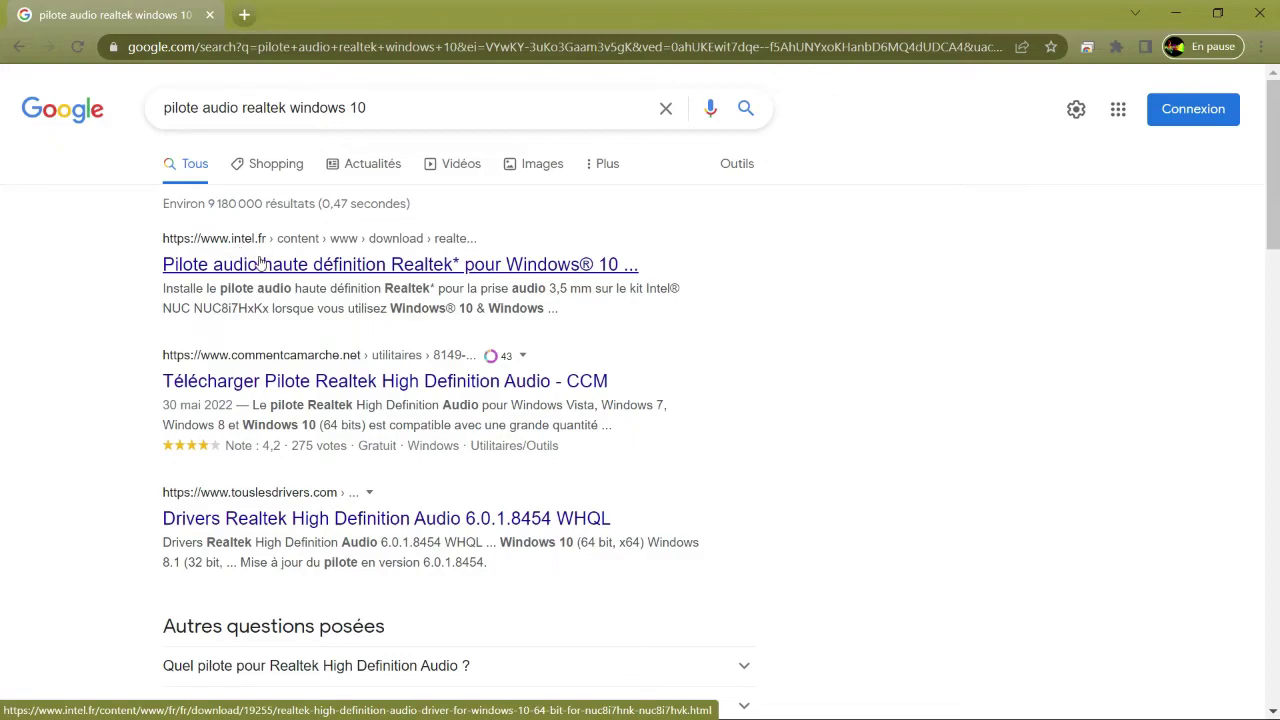
- Look through the search results and open Intel's page for the Realtek high definition audio driver for Windows 10
scroll(283, 346, down, 3)
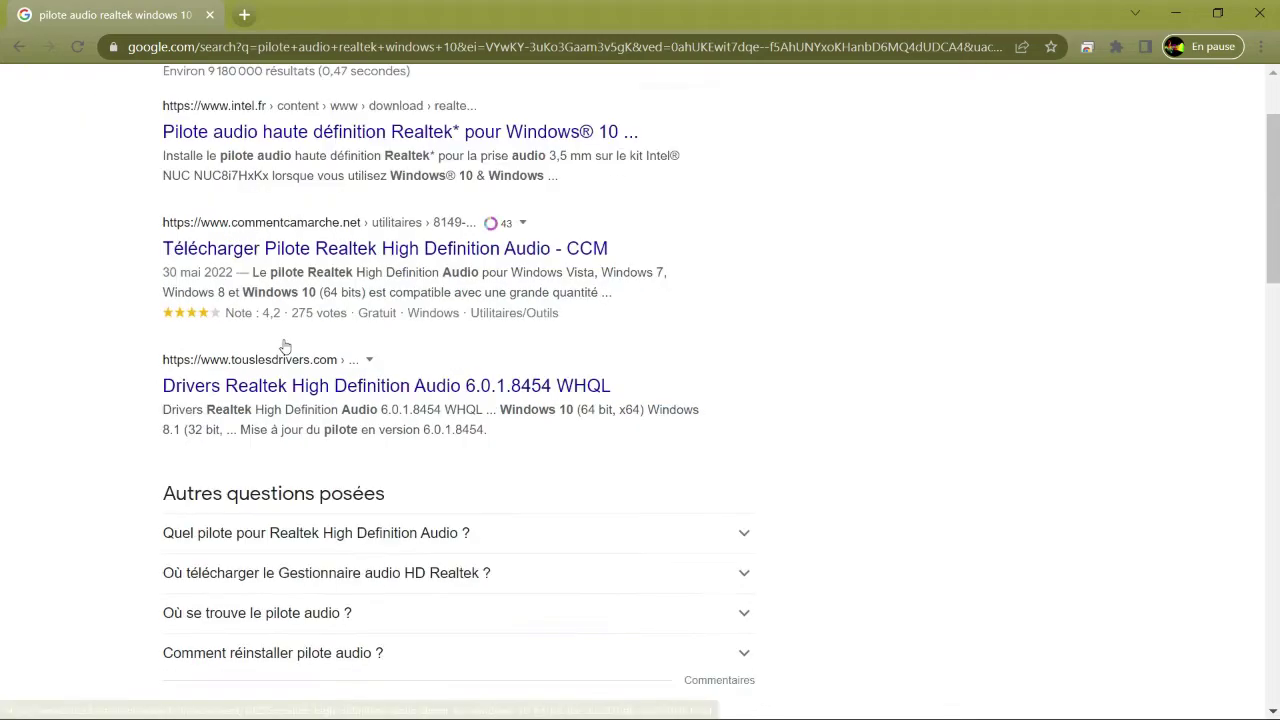
scroll(285, 345, down, 4)
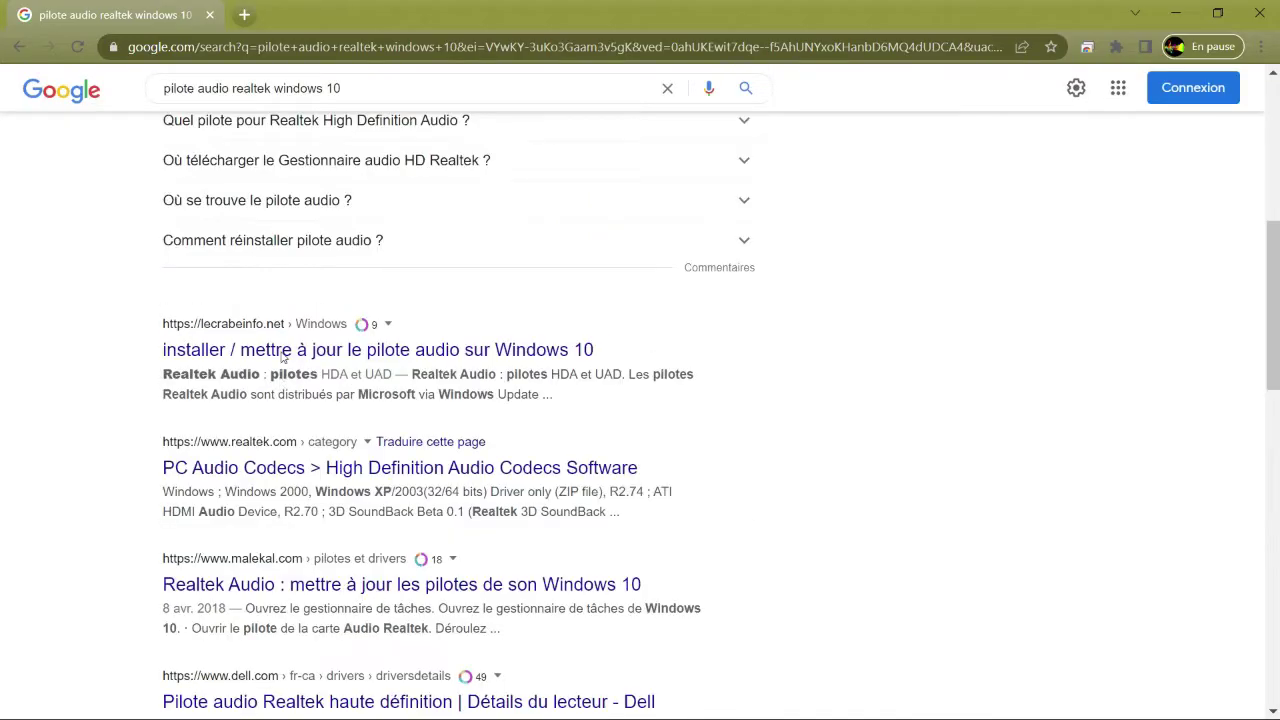
scroll(283, 356, up, 6)
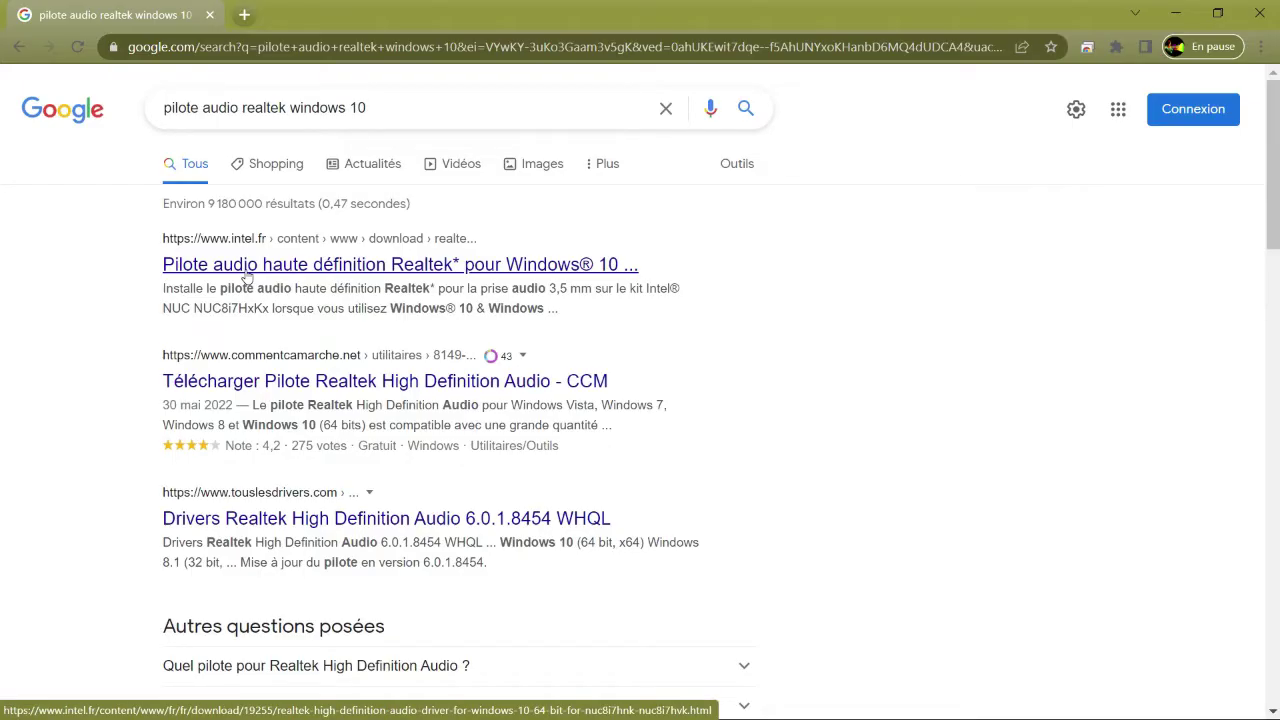
click(325, 272)
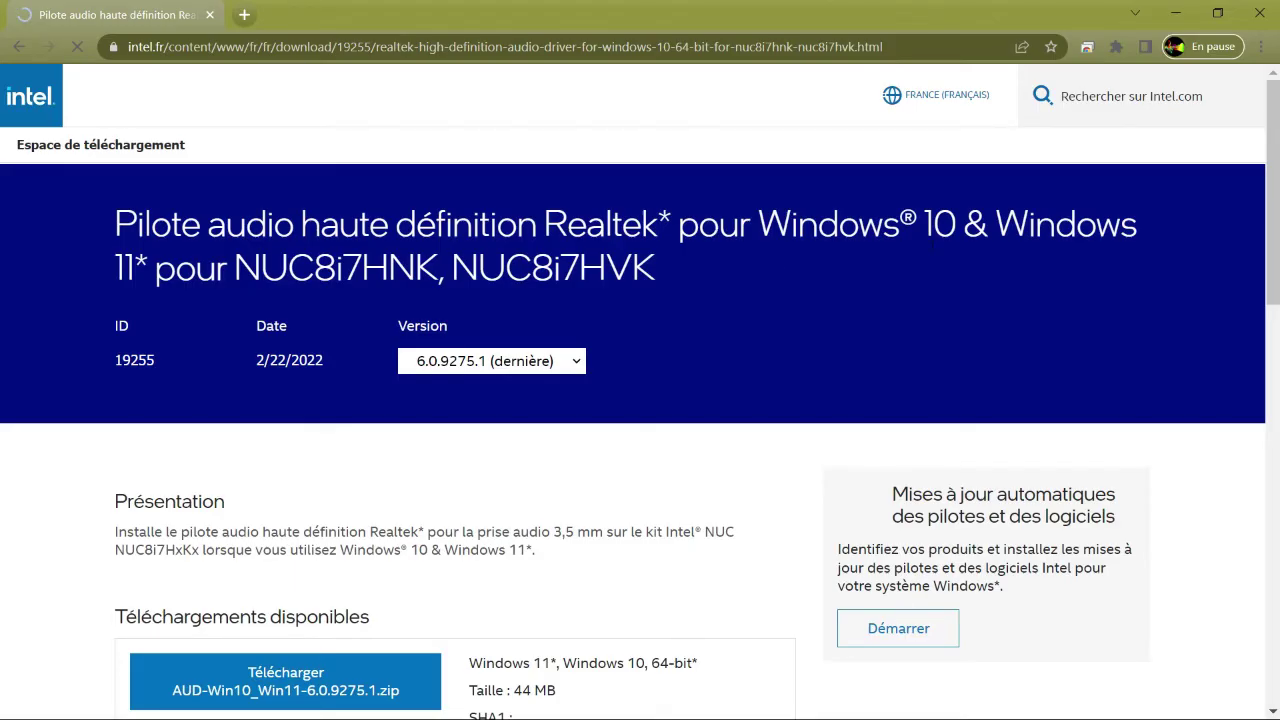
- Download AUD-Win10_Win11-6.0.9275.1.zip from the Intel page, accepting the software licence agreement
scroll(275, 435, down, 3)
click(275, 435)
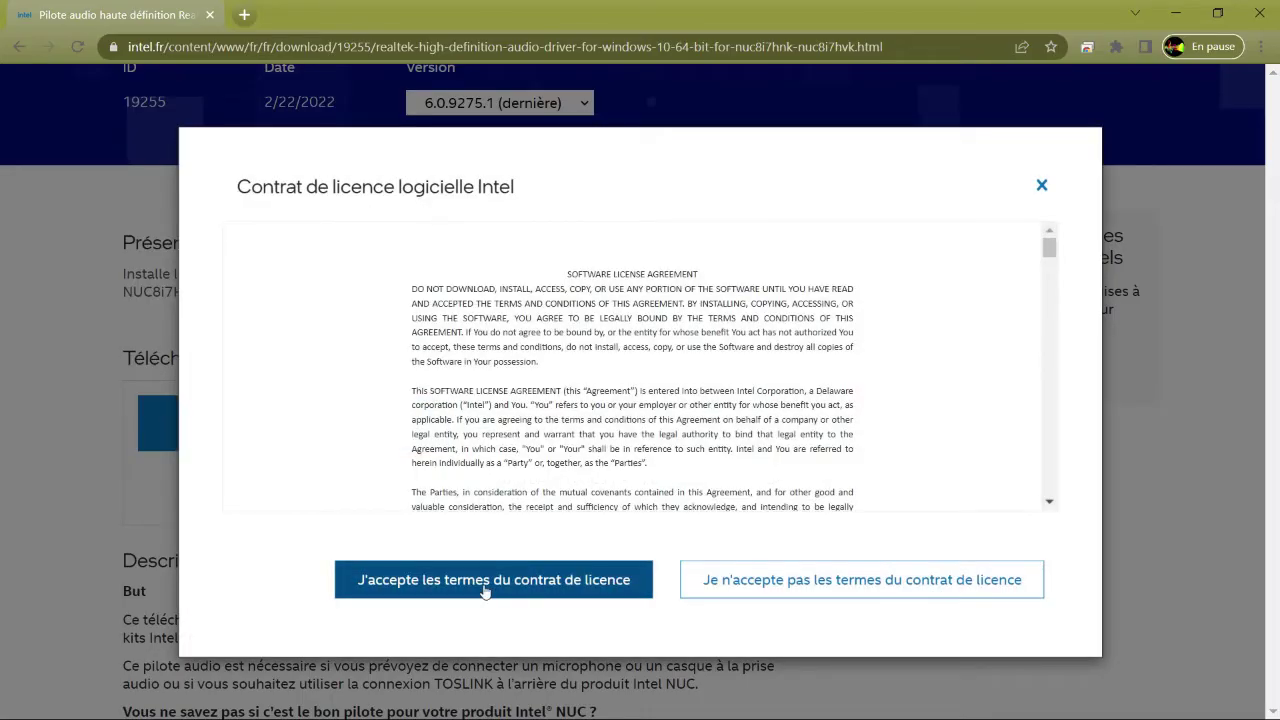
click(485, 590)
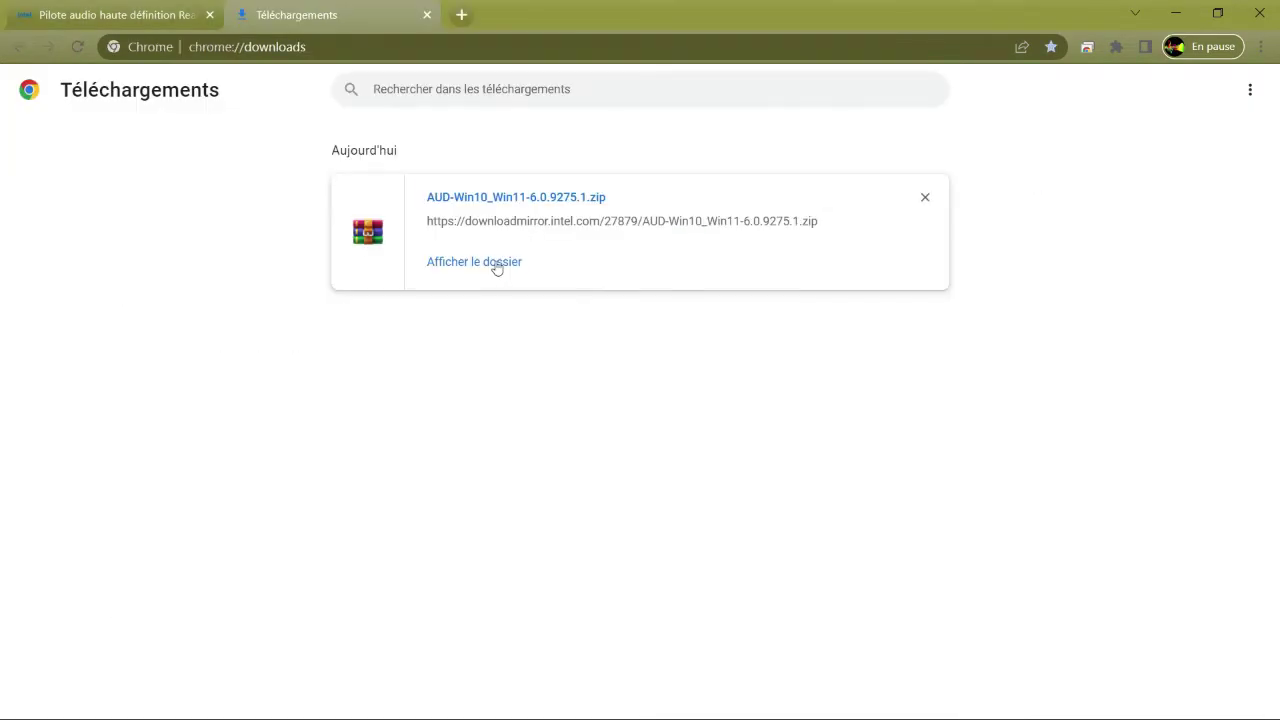
- Show the downloaded archive in its folder, extract it to a folder named AUD-Win10_Win11-6.0.9275.1, and open that folder
click(496, 263)
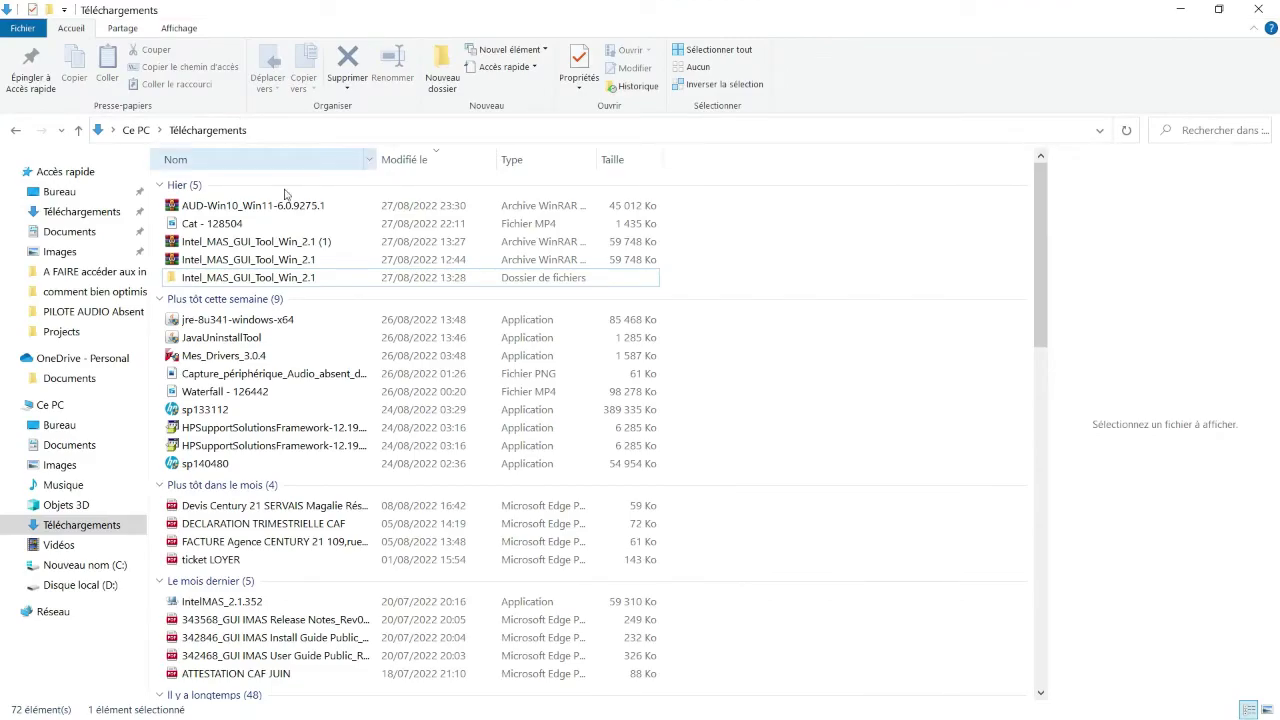
click(208, 207)
right_click(208, 207)
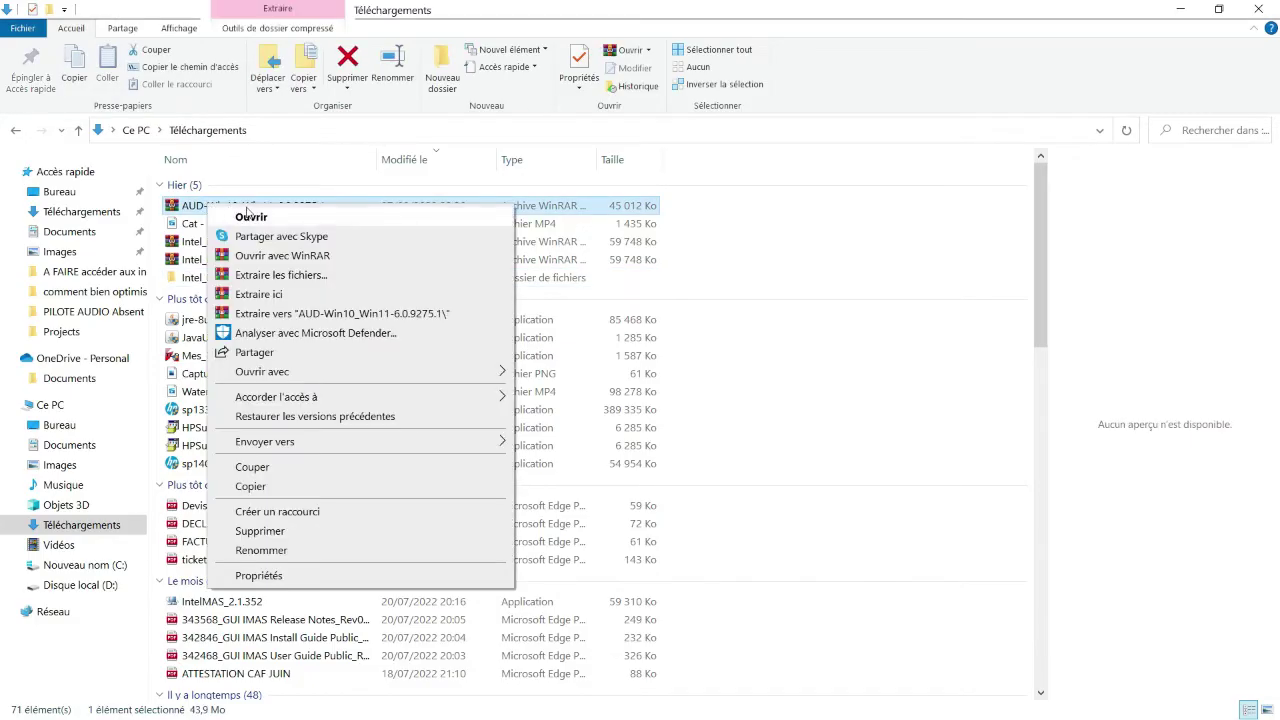
click(326, 314)
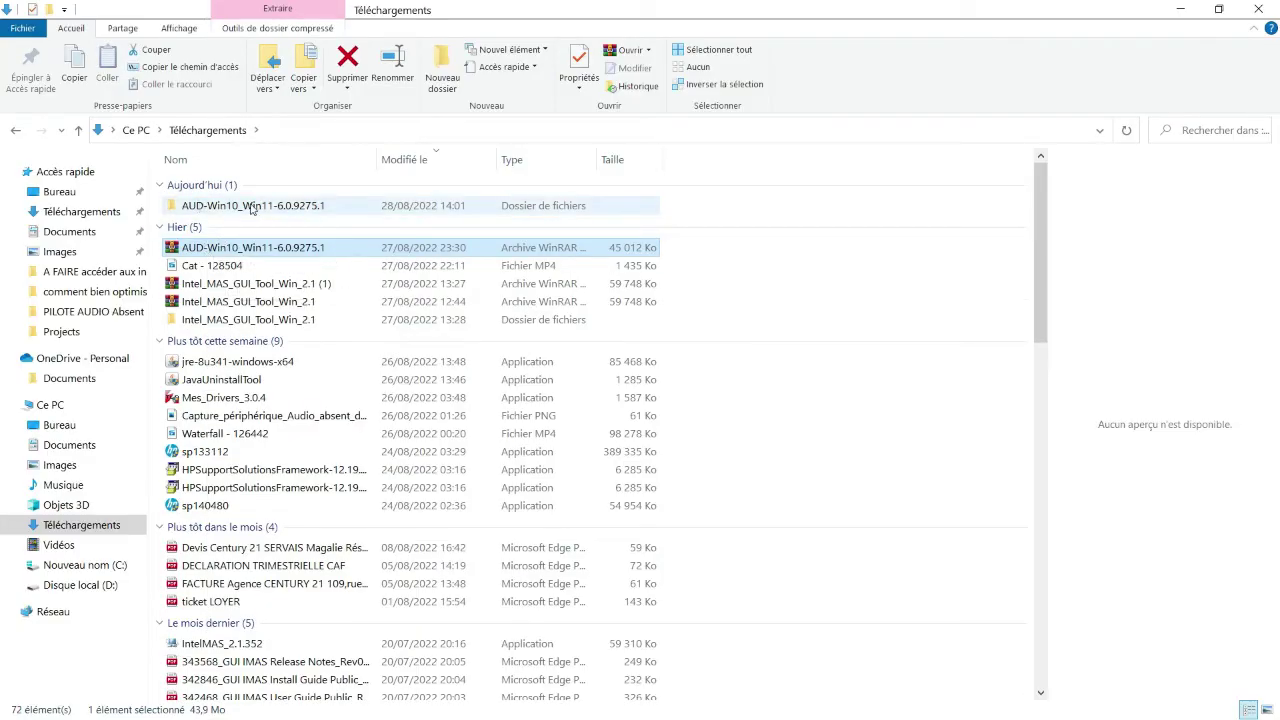
double_click(228, 208)
scroll(309, 623, down, 6)
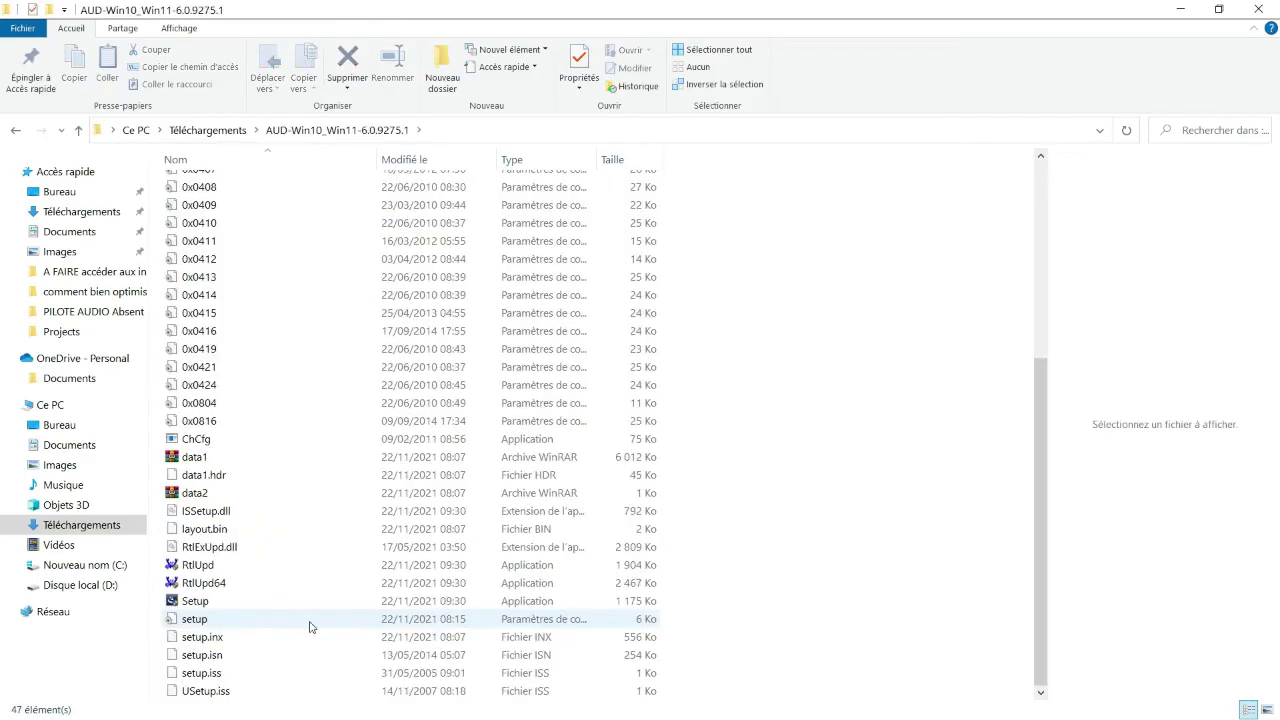
- Run the Setup application as administrator and advance the Realtek Audio Driver wizard to start removing the existing driver
click(205, 604)
right_click(205, 608)
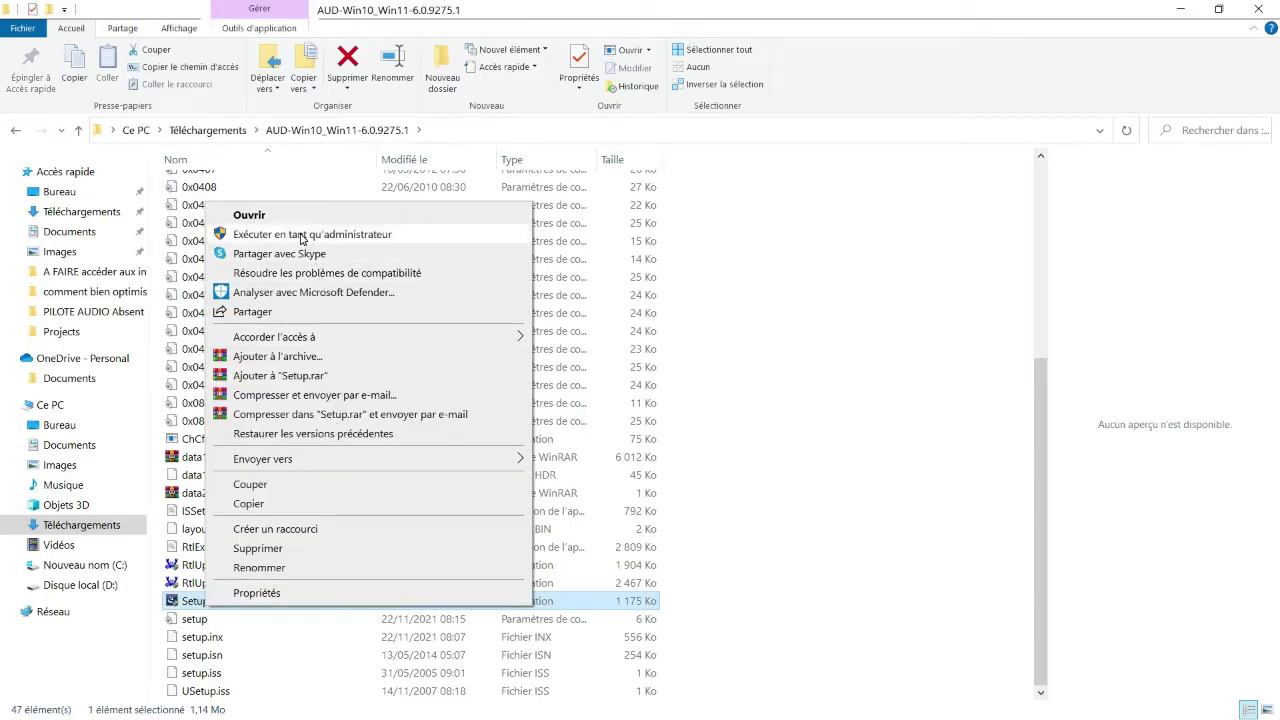
click(187, 602)
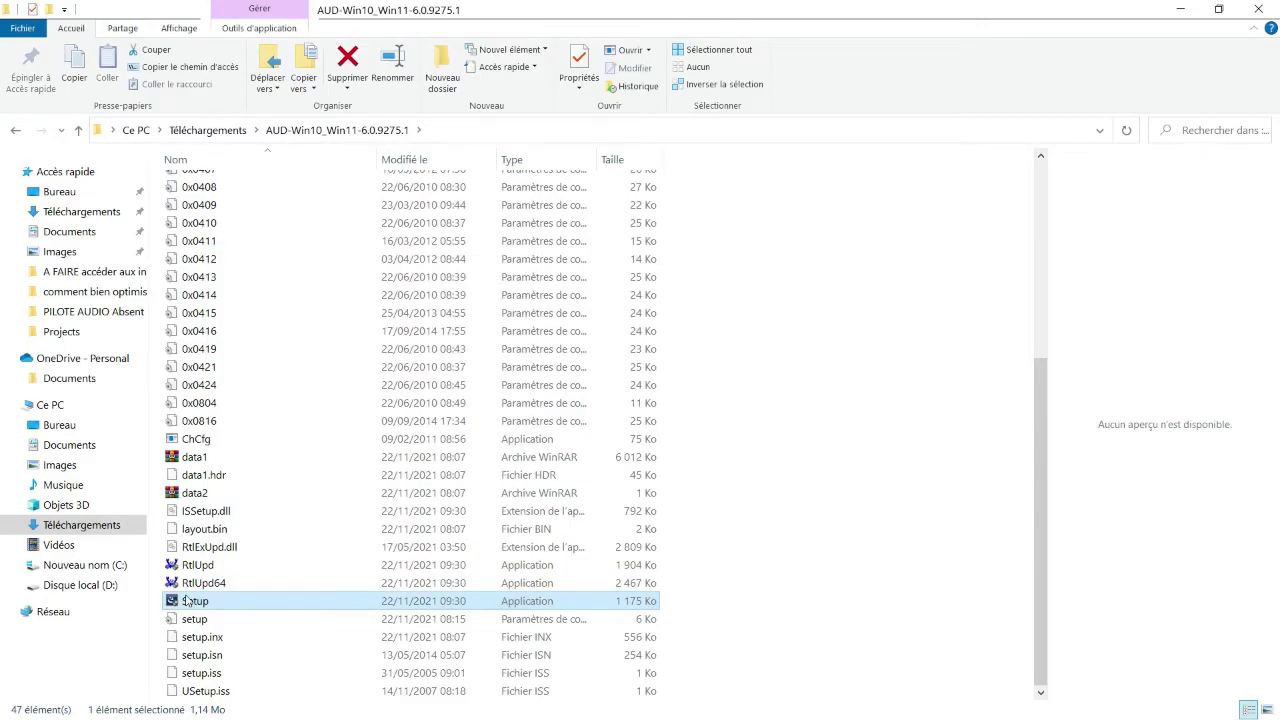
right_click(241, 606)
click(300, 231)
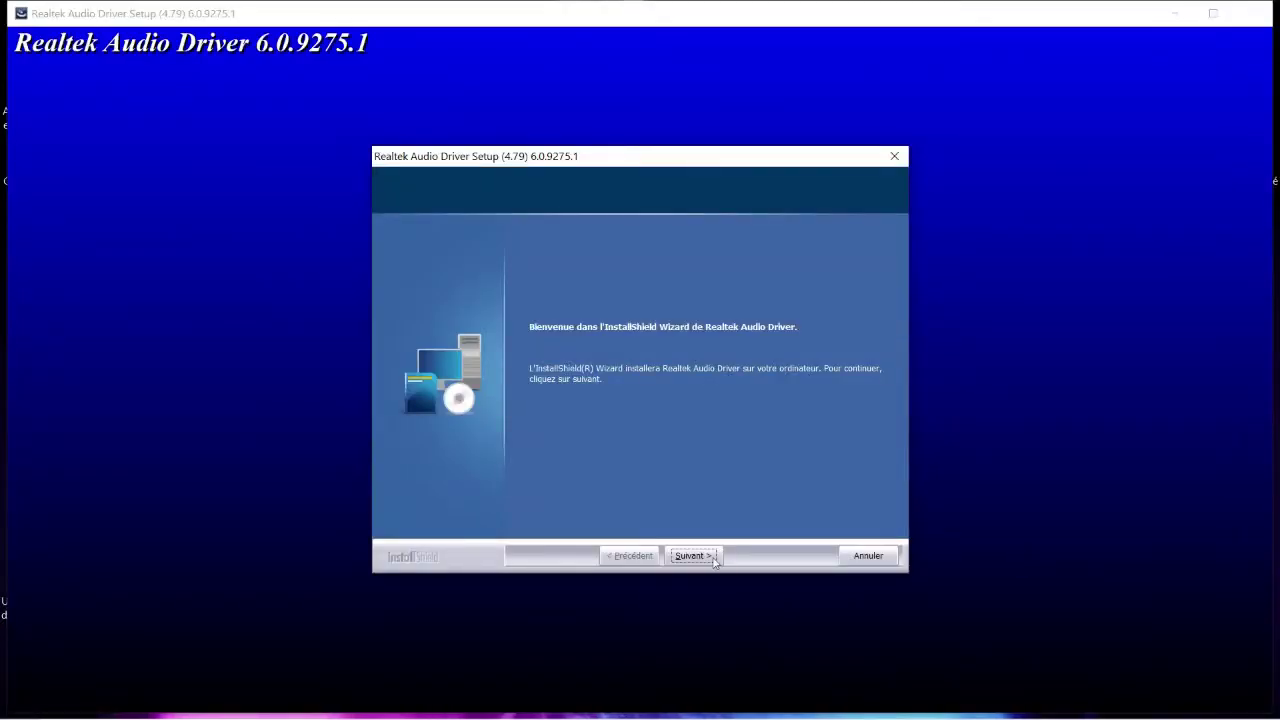
click(692, 556)
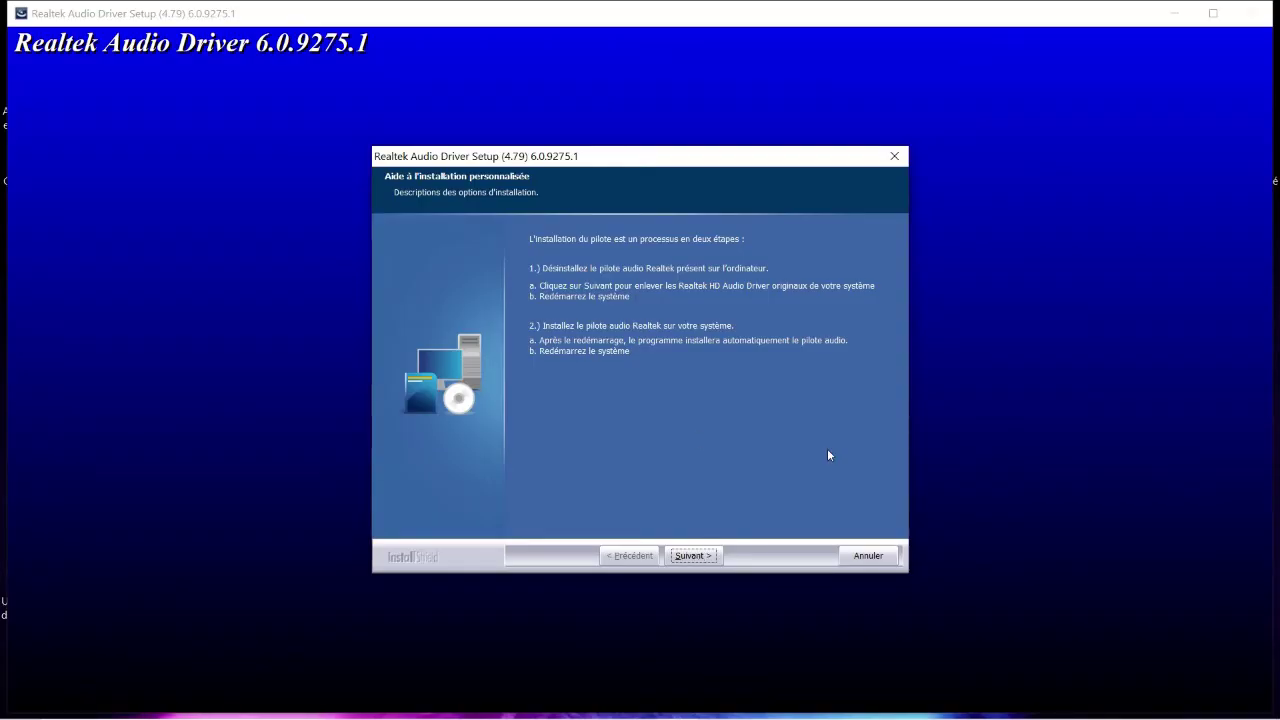
key(Return)
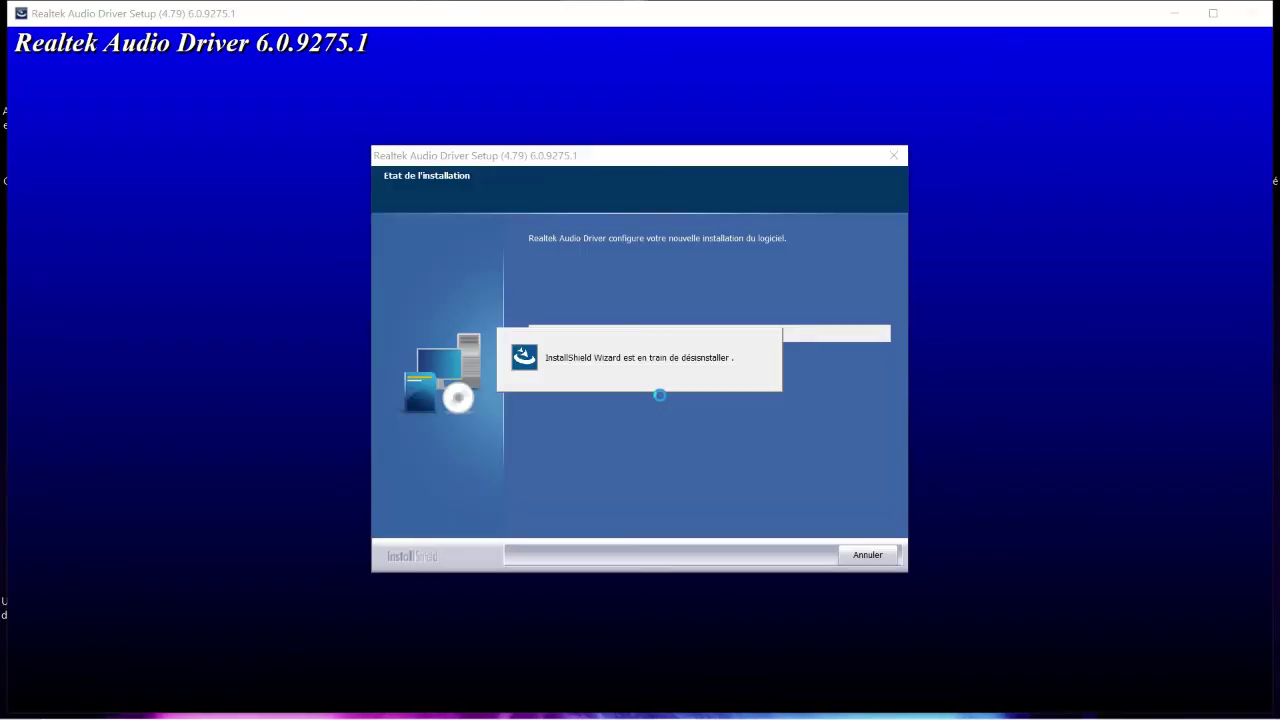